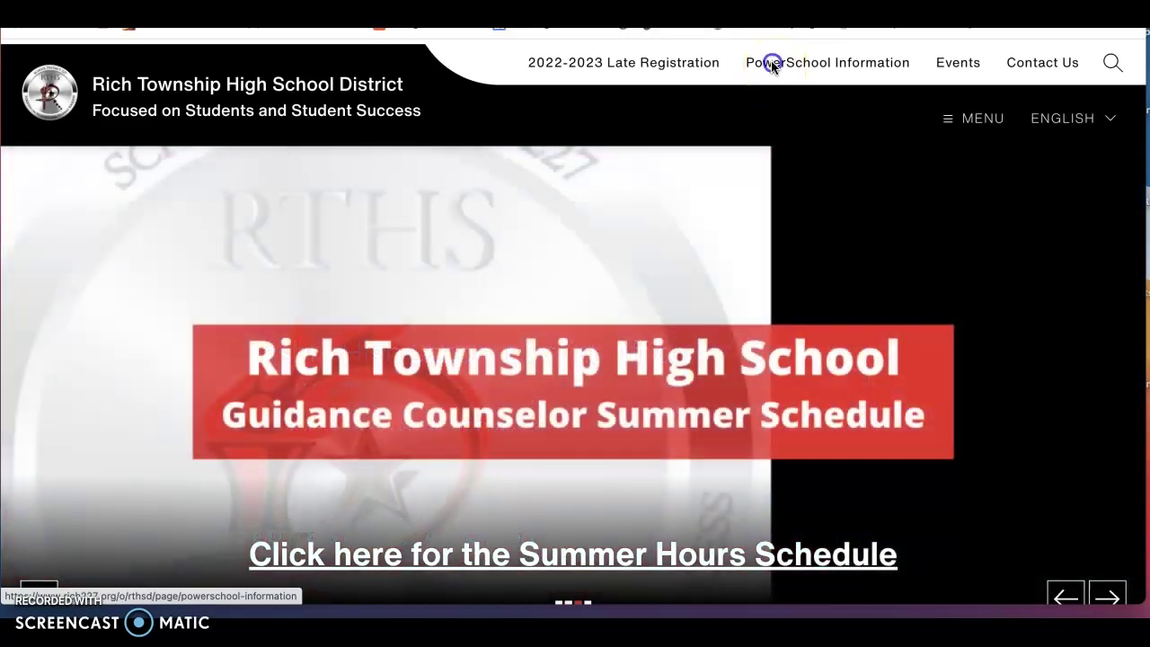
# Go from PowerSchool Information via Parent/Student Login to the sign-in page's Create Account section
pyautogui.click(771, 64)
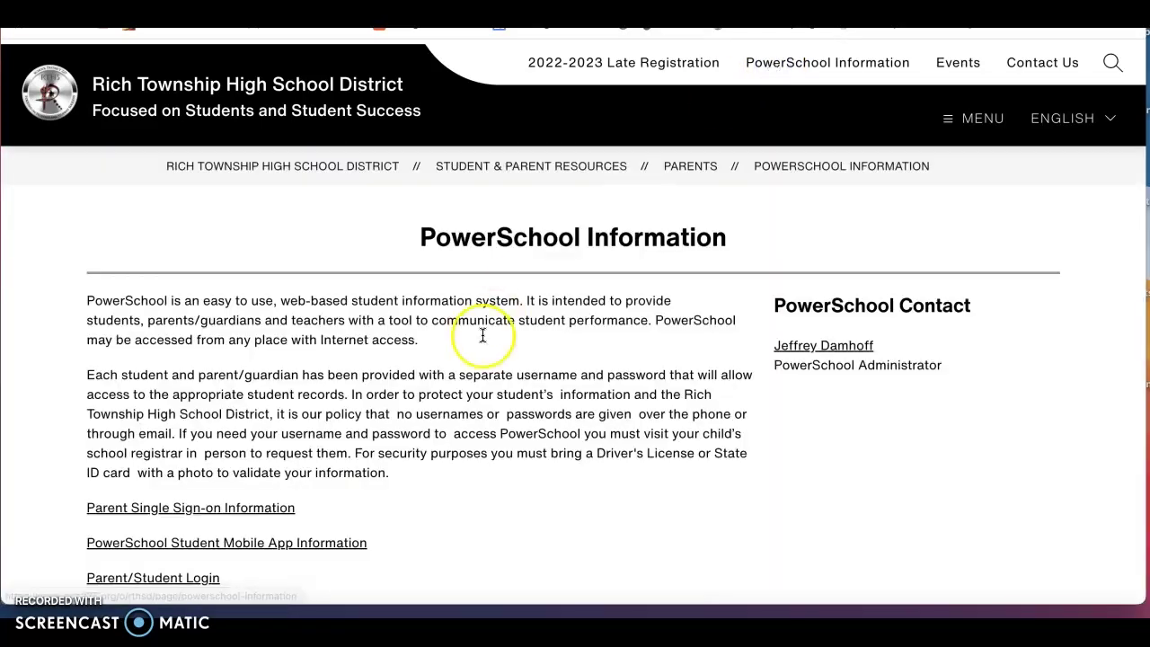
pyautogui.scroll(-1, 470, 308)
pyautogui.click(191, 526)
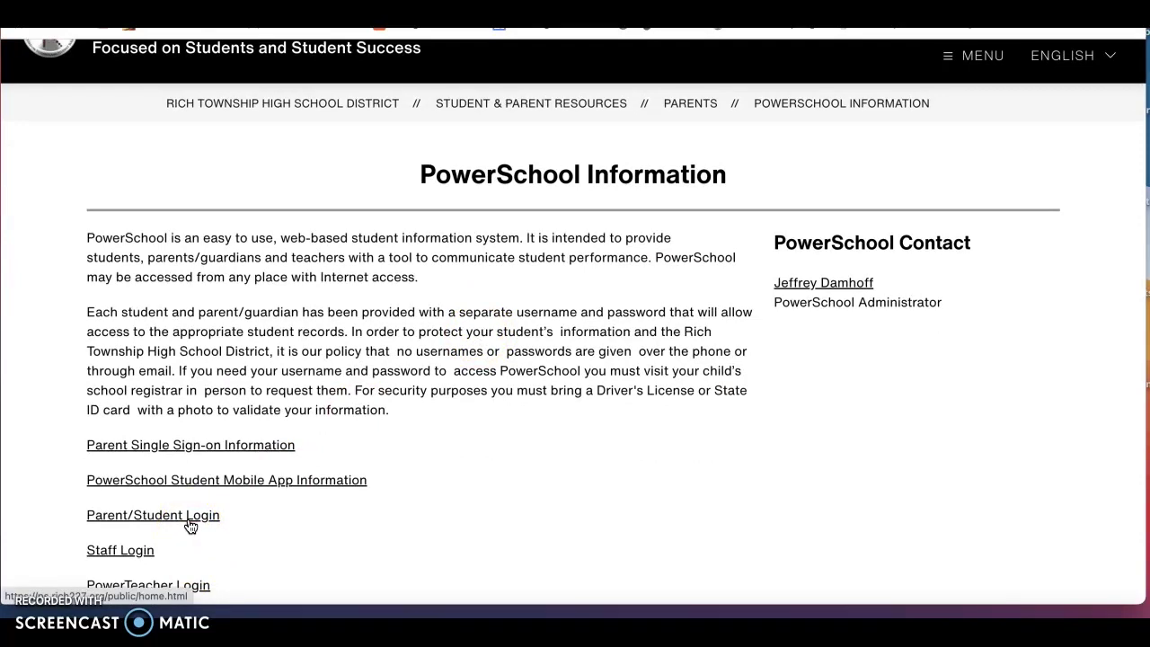
pyautogui.click(440, 295)
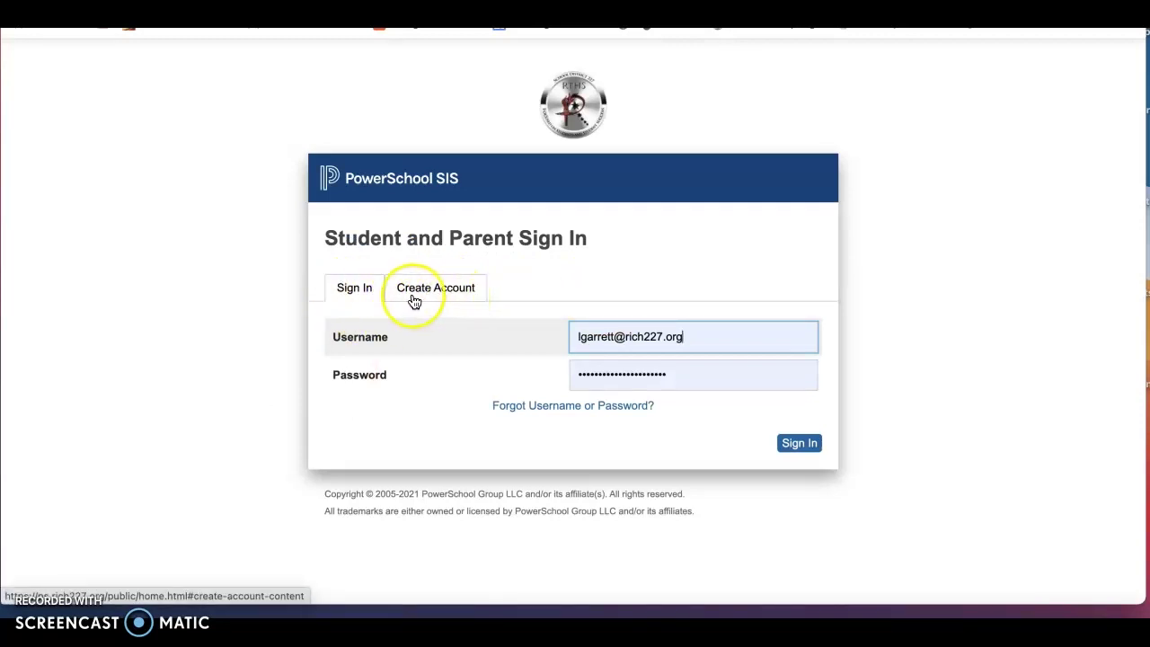
pyautogui.click(457, 293)
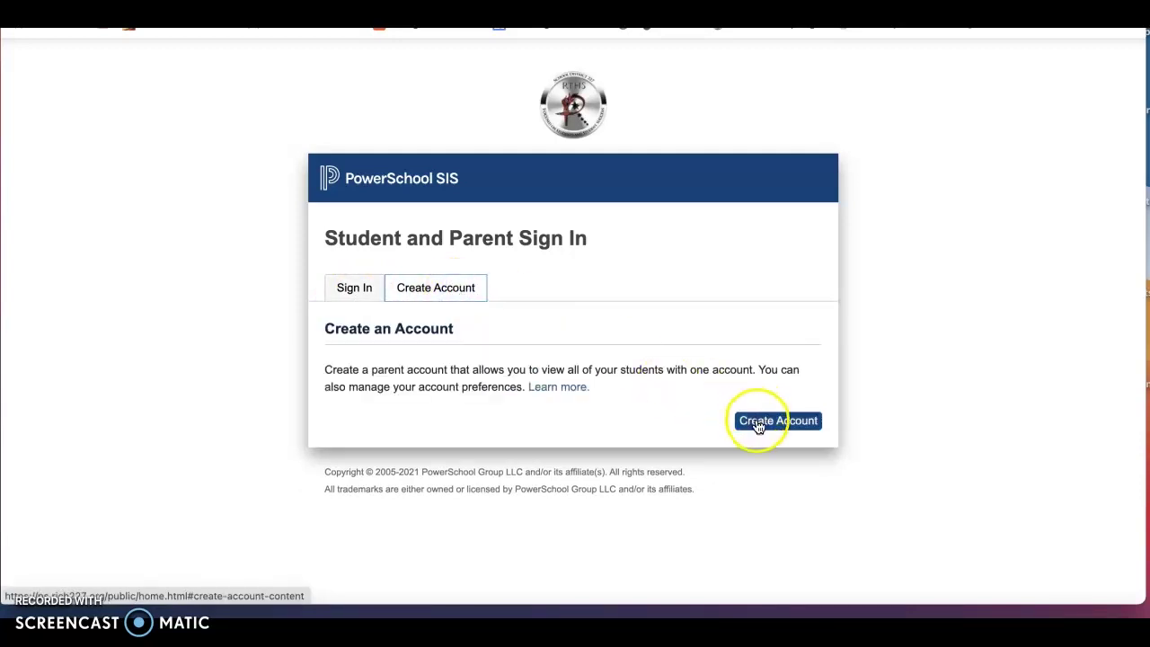
# Open the Create Parent Account form and scroll through its parent and student-linking fields
pyautogui.click(757, 424)
pyautogui.scroll(-3, 759, 427)
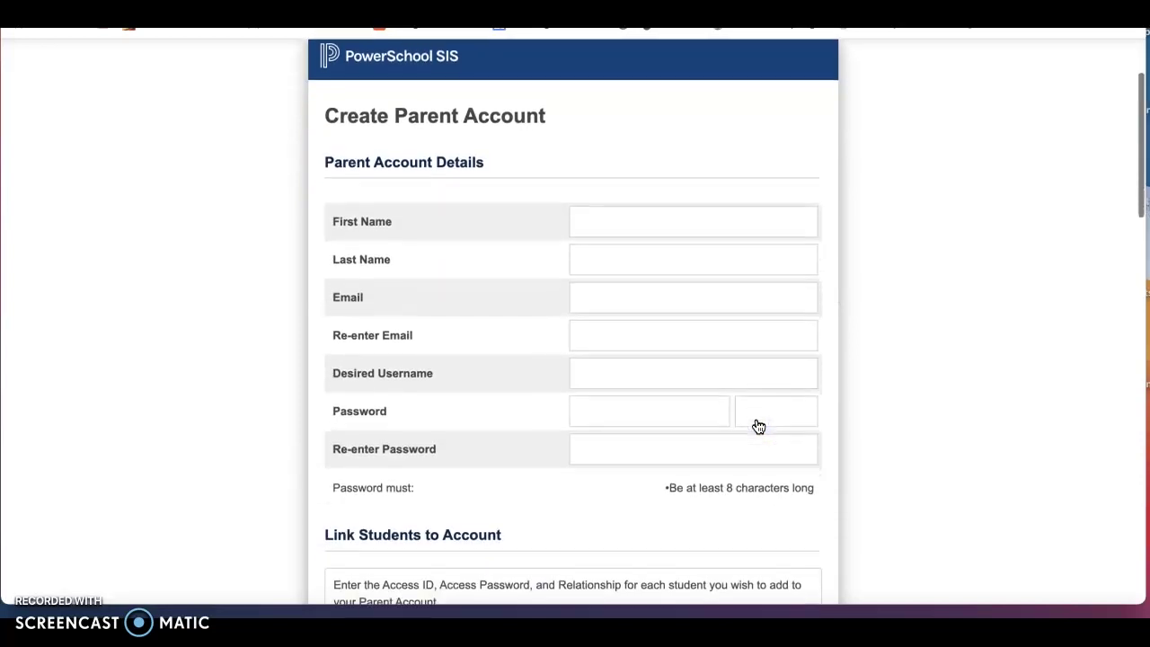
pyautogui.scroll(-1, 760, 426)
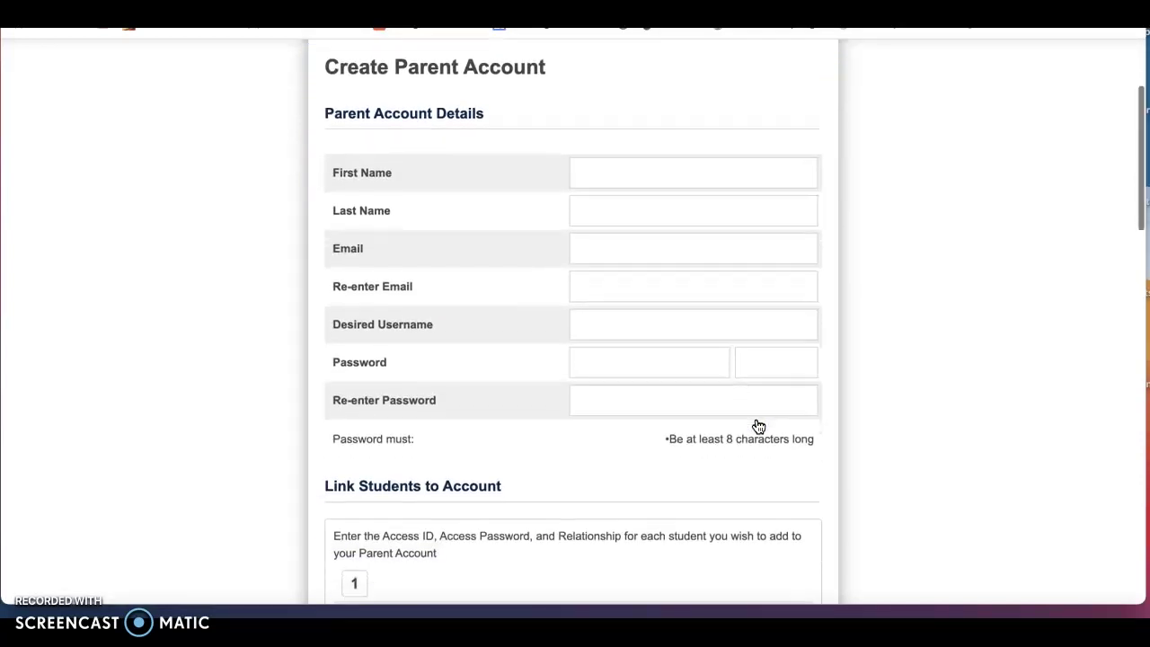
pyautogui.scroll(-1, 760, 426)
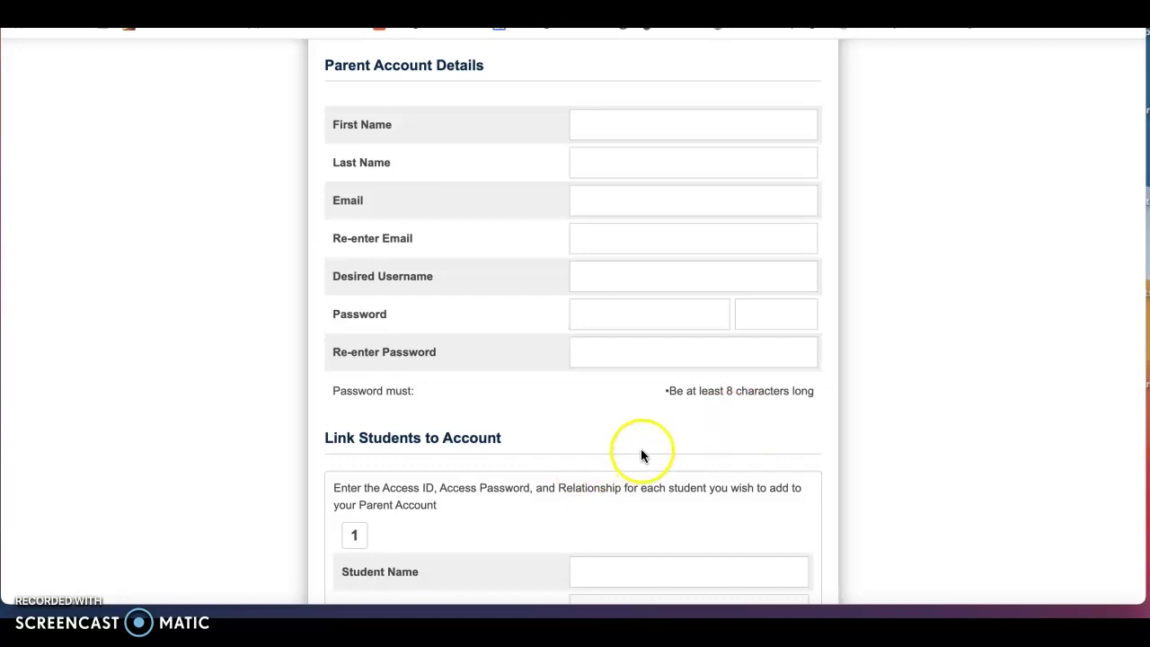
pyautogui.scroll(-3, 640, 445)
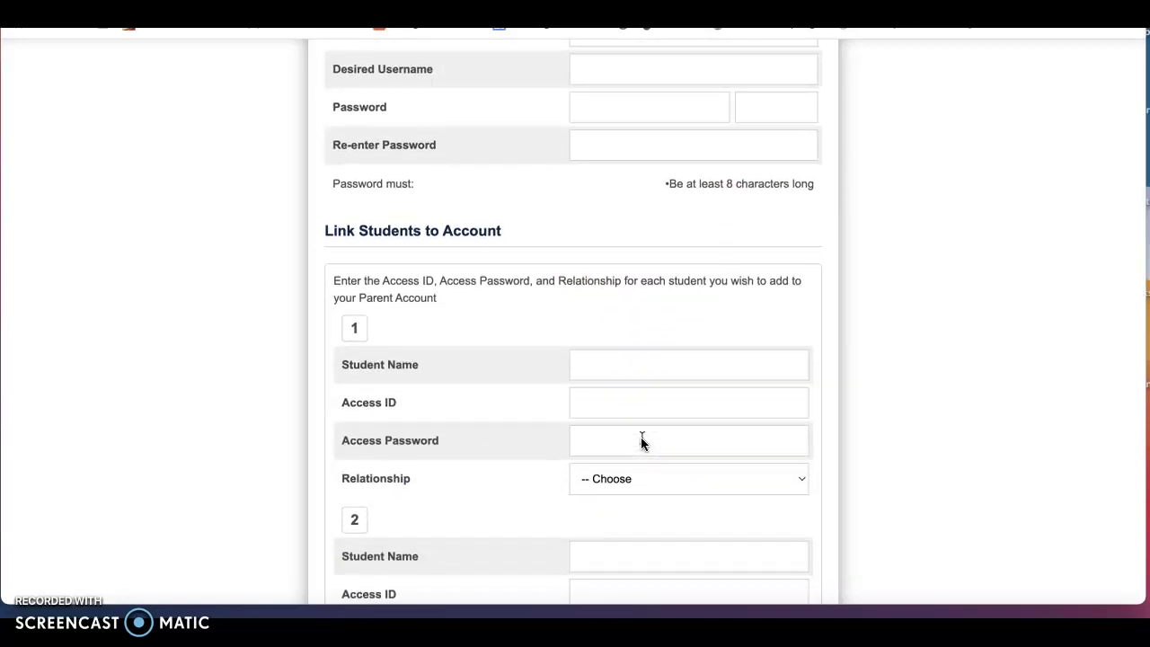
pyautogui.scroll(-2, 640, 443)
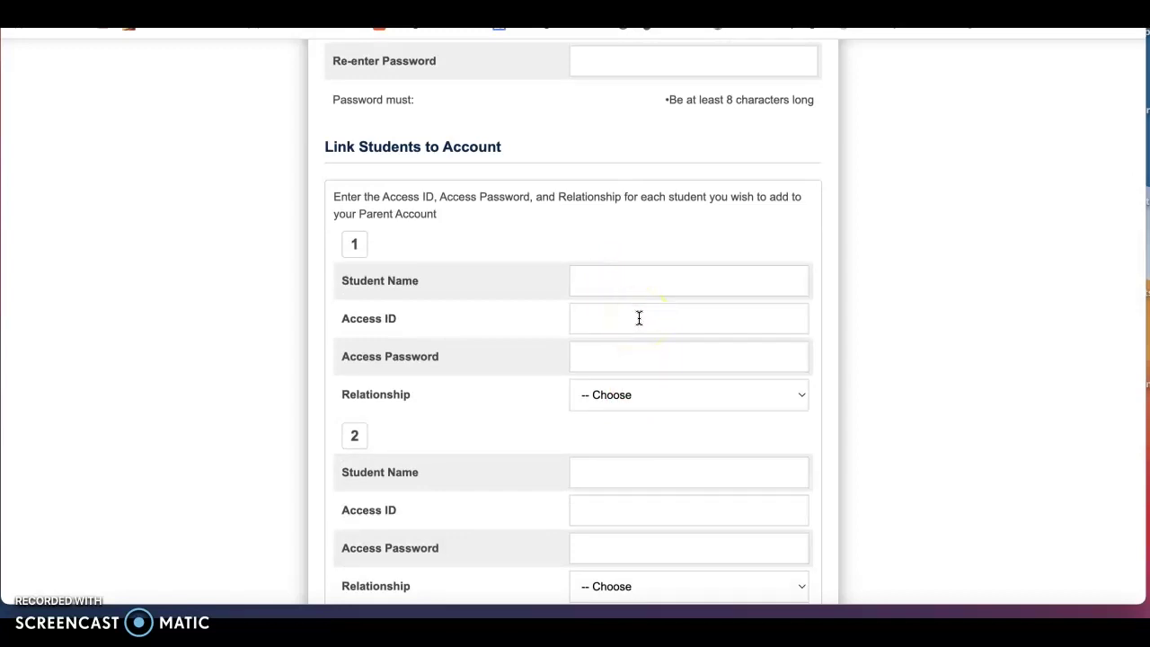
pyautogui.scroll(-5, 639, 318)
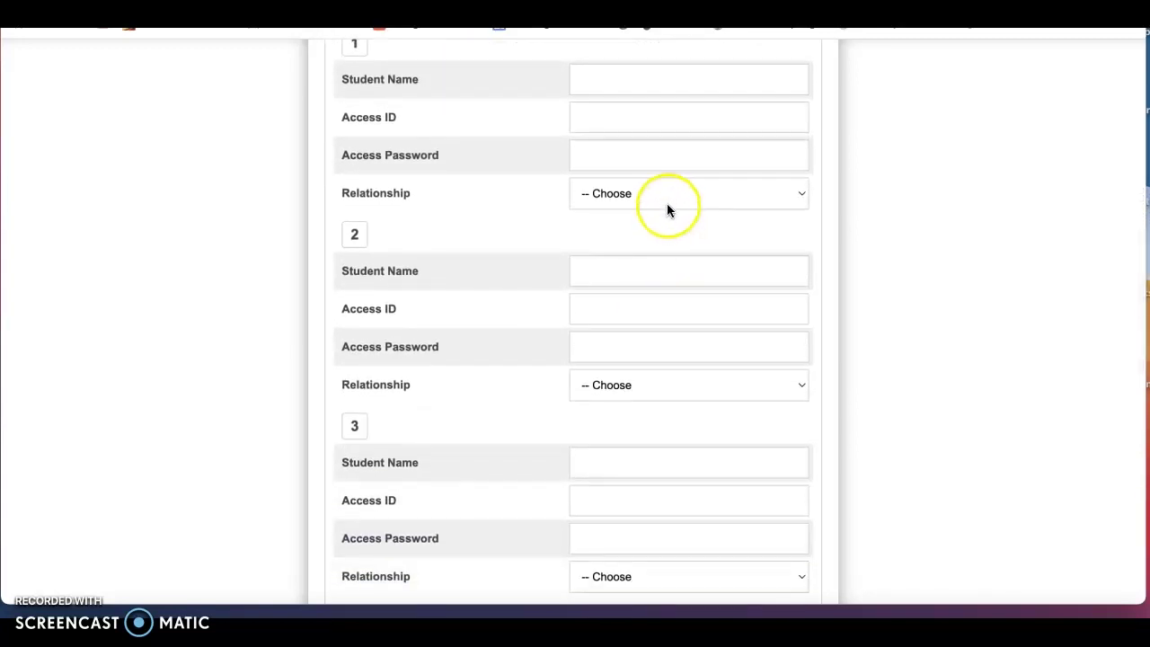
# Check student 1's Relationship options, leave it unset, and submit the empty form
pyautogui.click(665, 199)
pyautogui.click(665, 199)
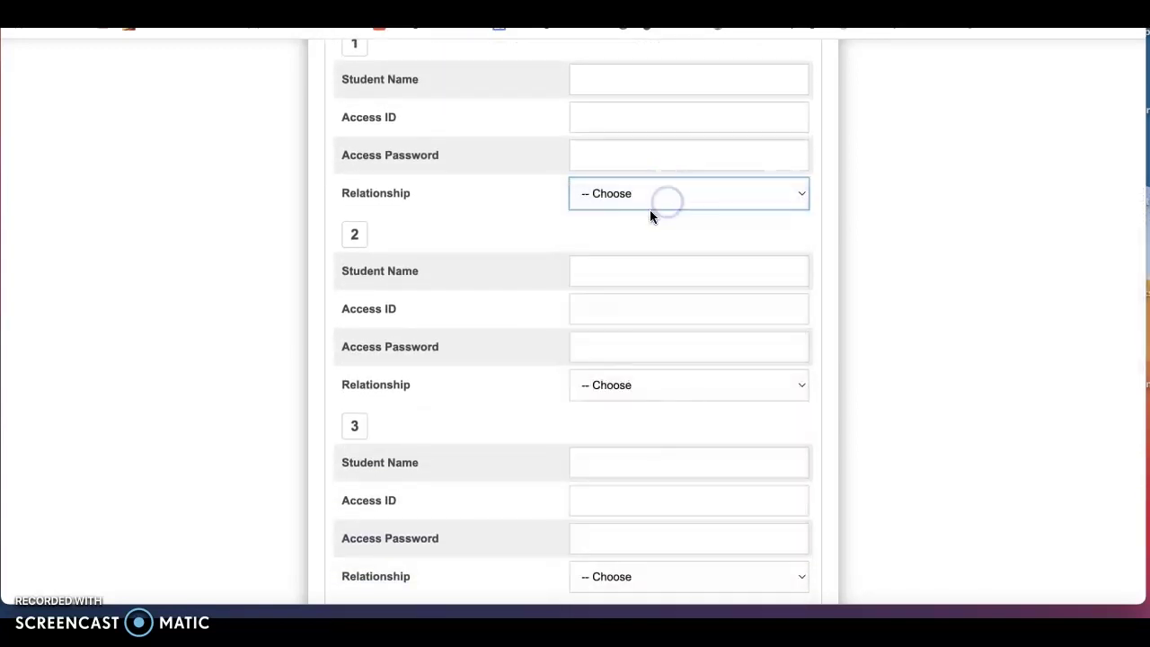
pyautogui.scroll(-8, 587, 184)
pyautogui.scroll(-13, 589, 190)
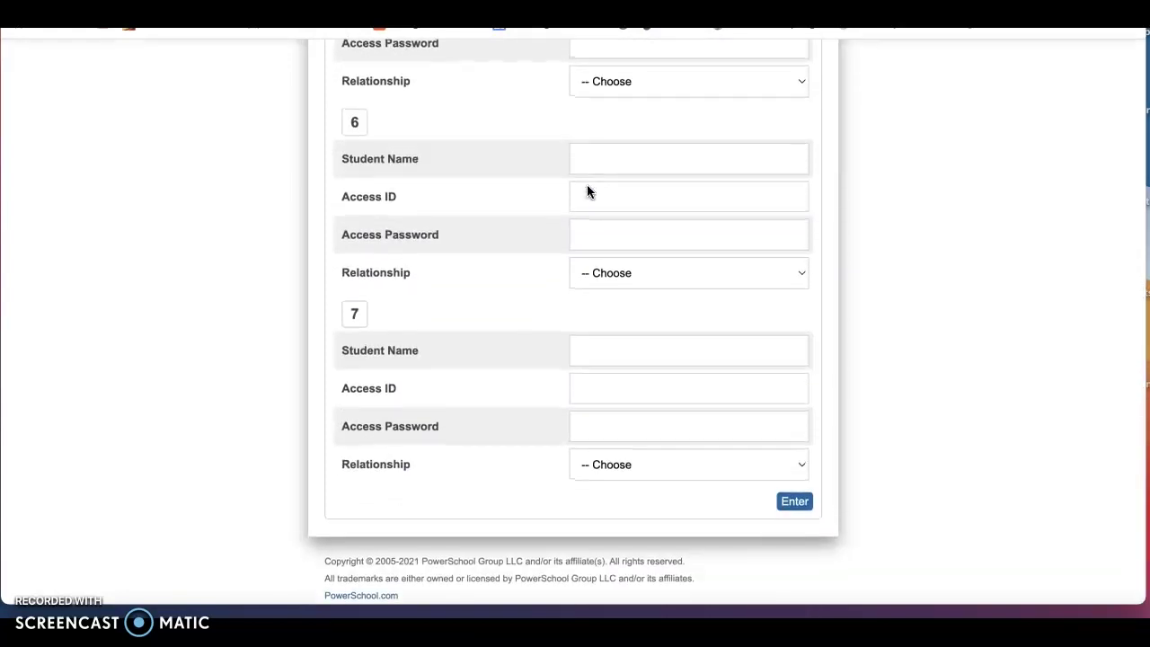
pyautogui.click(789, 509)
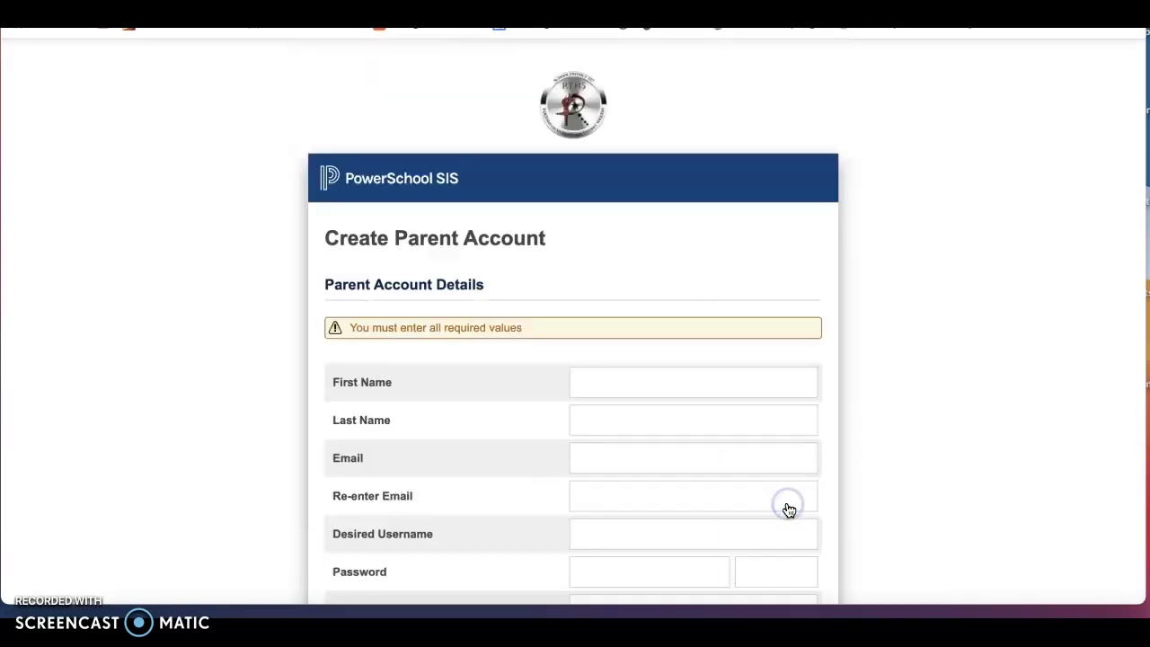
# Scroll the parent account form back to the top and return to the PowerSchool Information tab
pyautogui.scroll(-10, 805, 409)
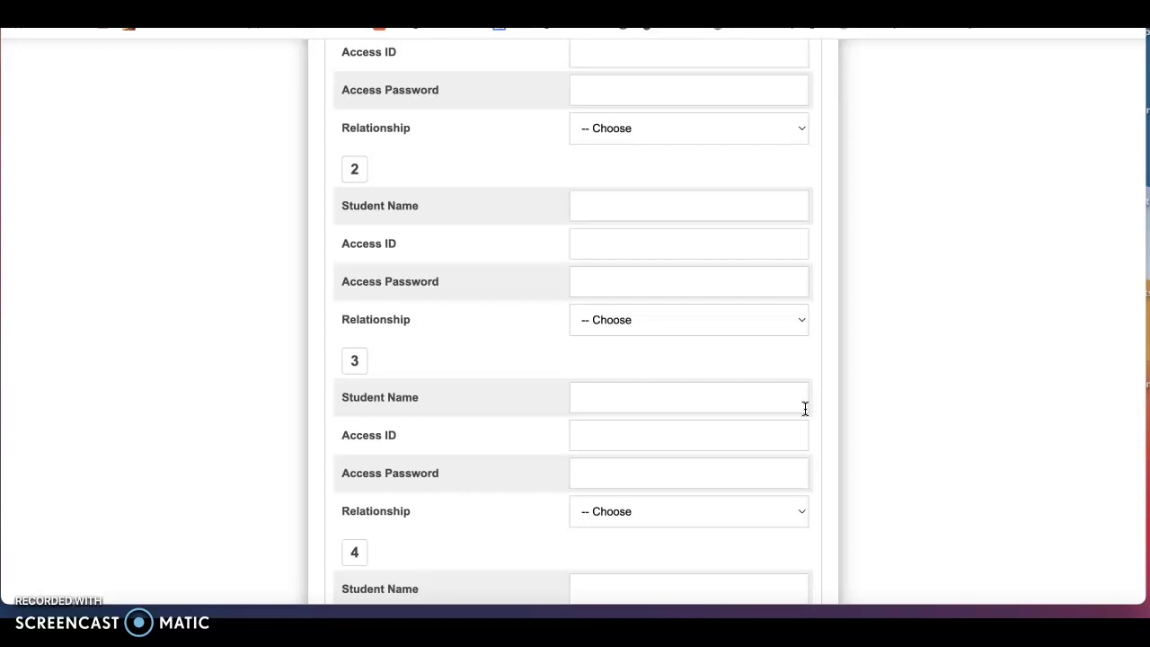
pyautogui.scroll(-3, 805, 409)
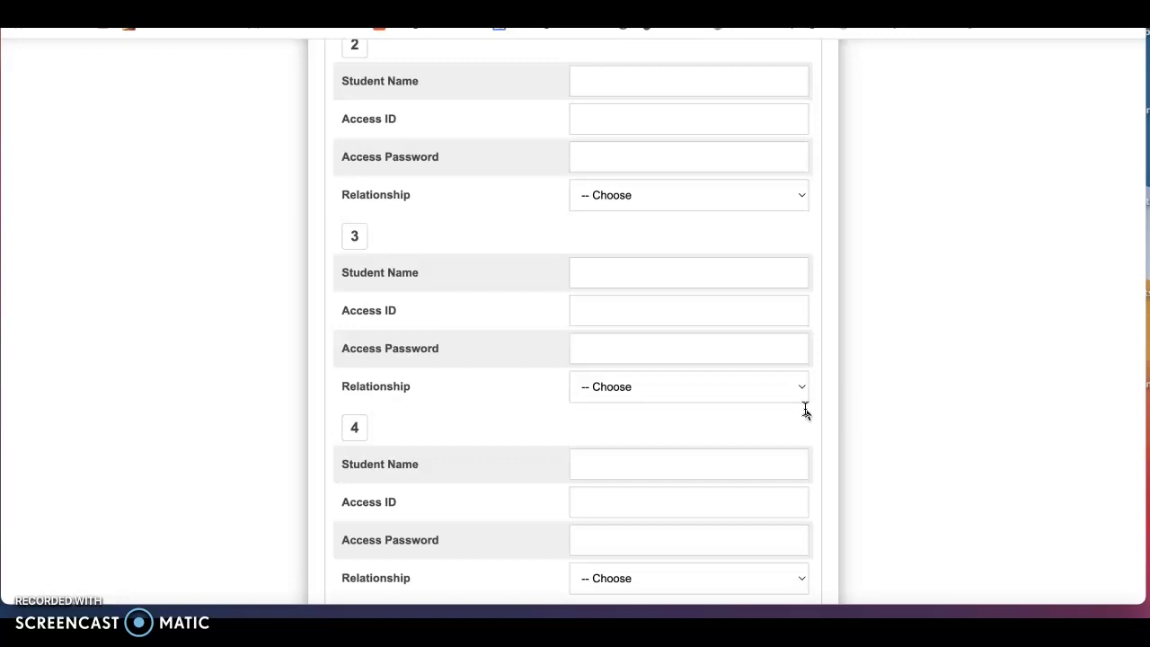
pyautogui.scroll(3, 806, 411)
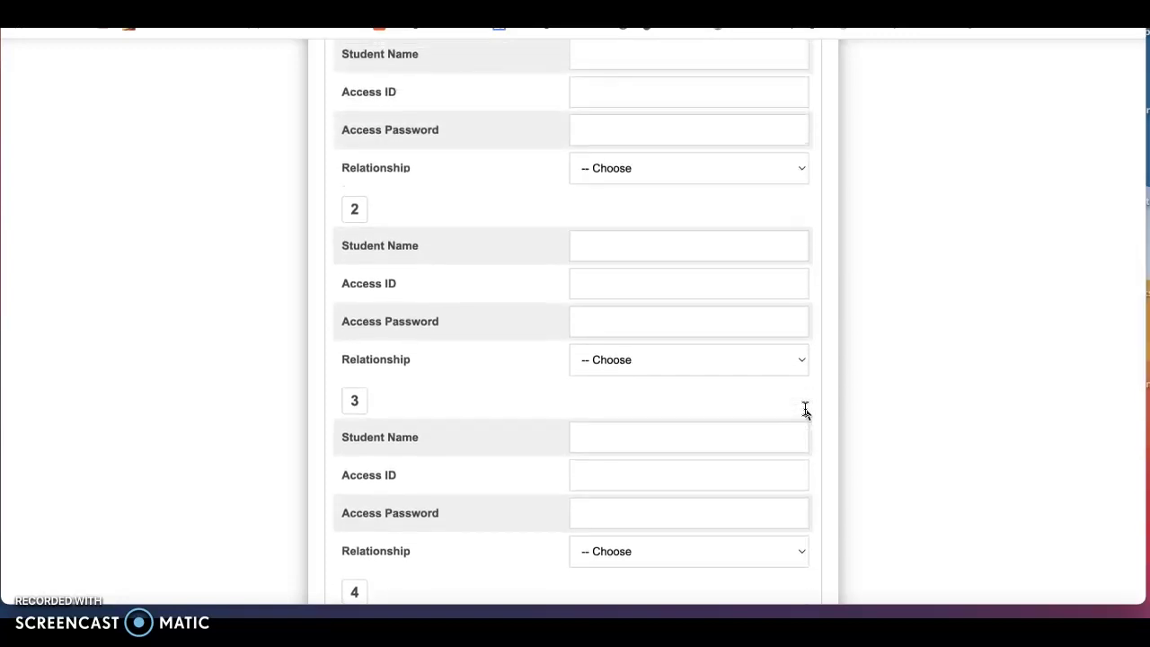
pyautogui.scroll(10, 806, 411)
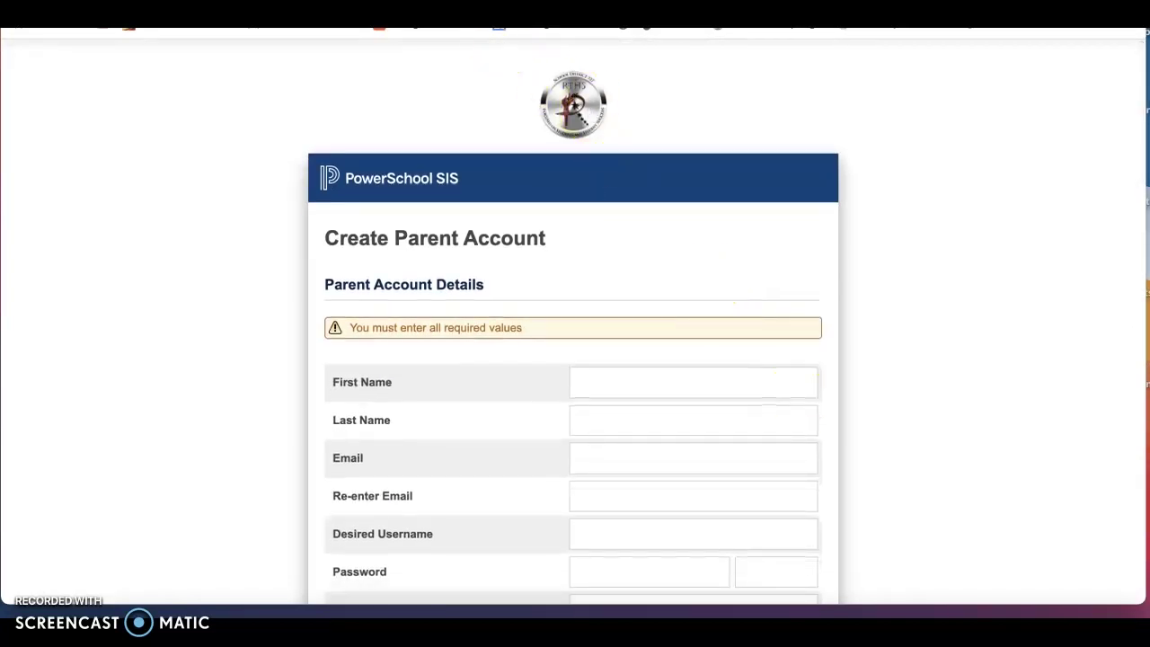
pyautogui.click(370, 30)
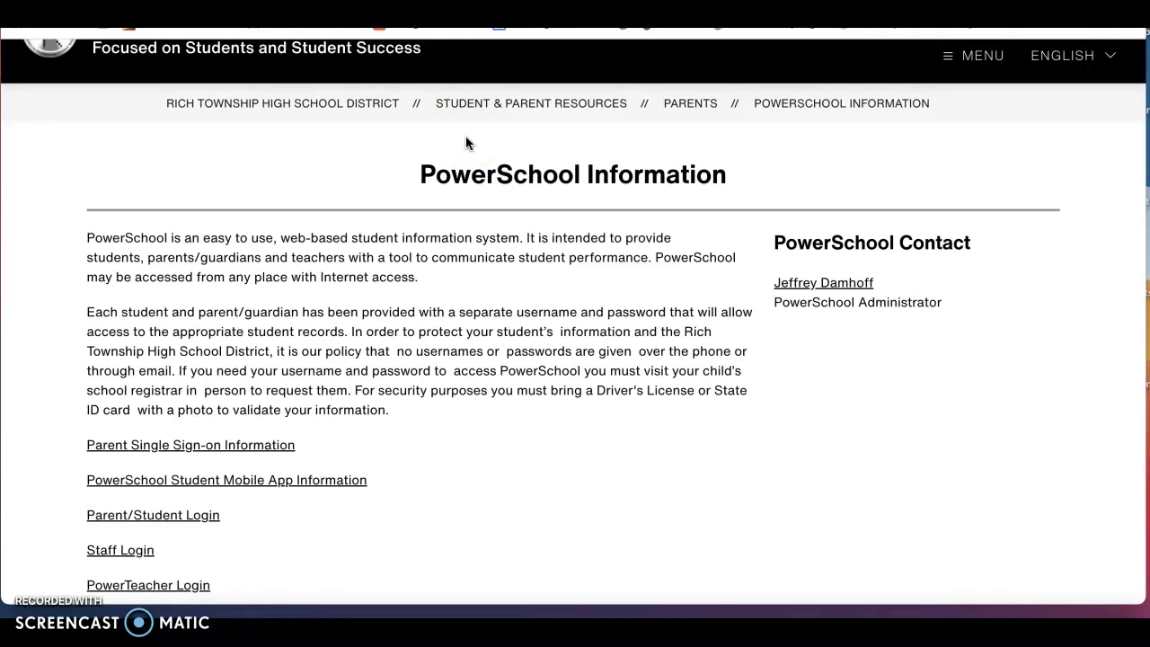
pyautogui.scroll(-1, 375, 224)
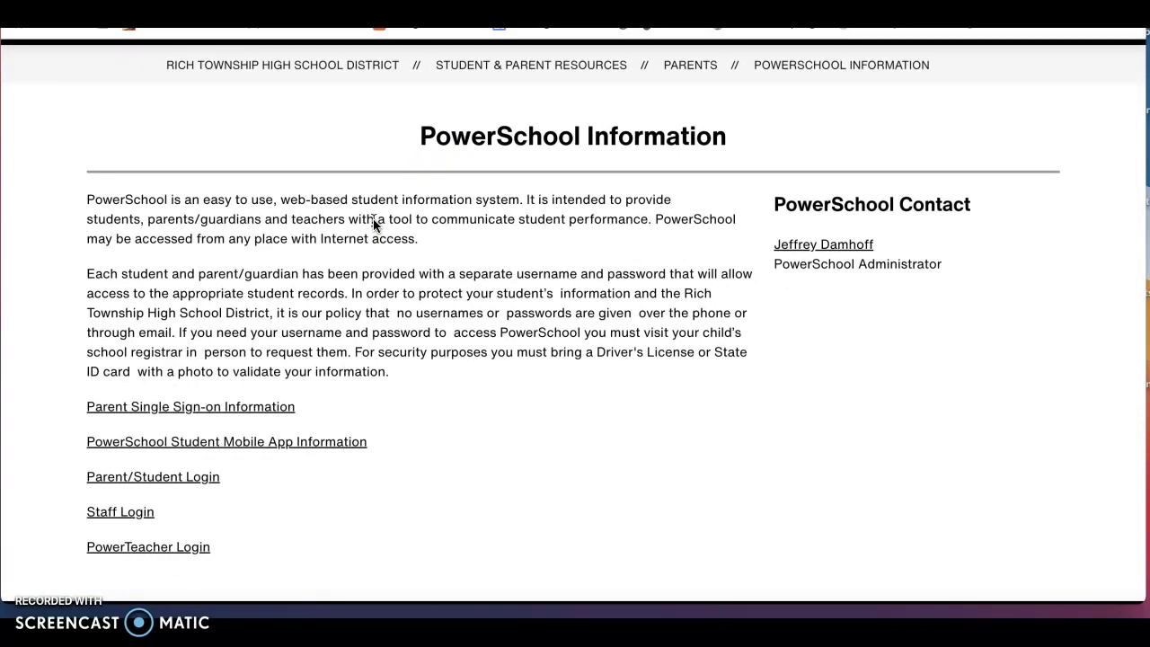
pyautogui.click(456, 226)
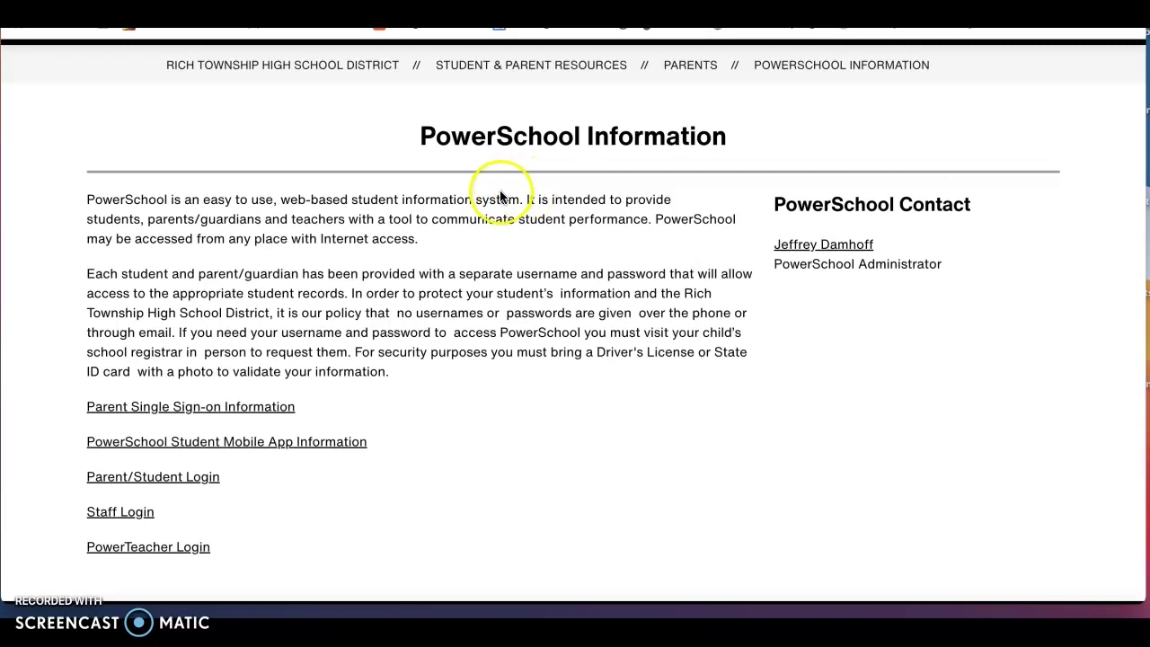
pyautogui.scroll(2, 674, 126)
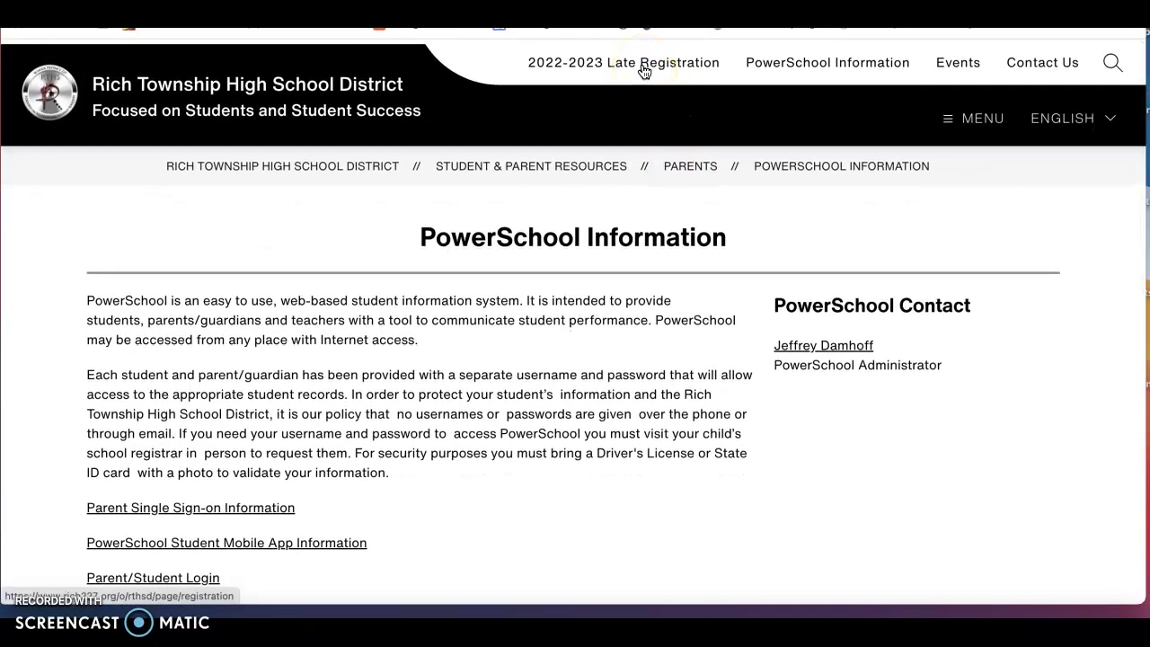
# Open the 2022-2023 Late Registration page and scroll to the Returning Students and New Enrollment links
pyautogui.click(643, 68)
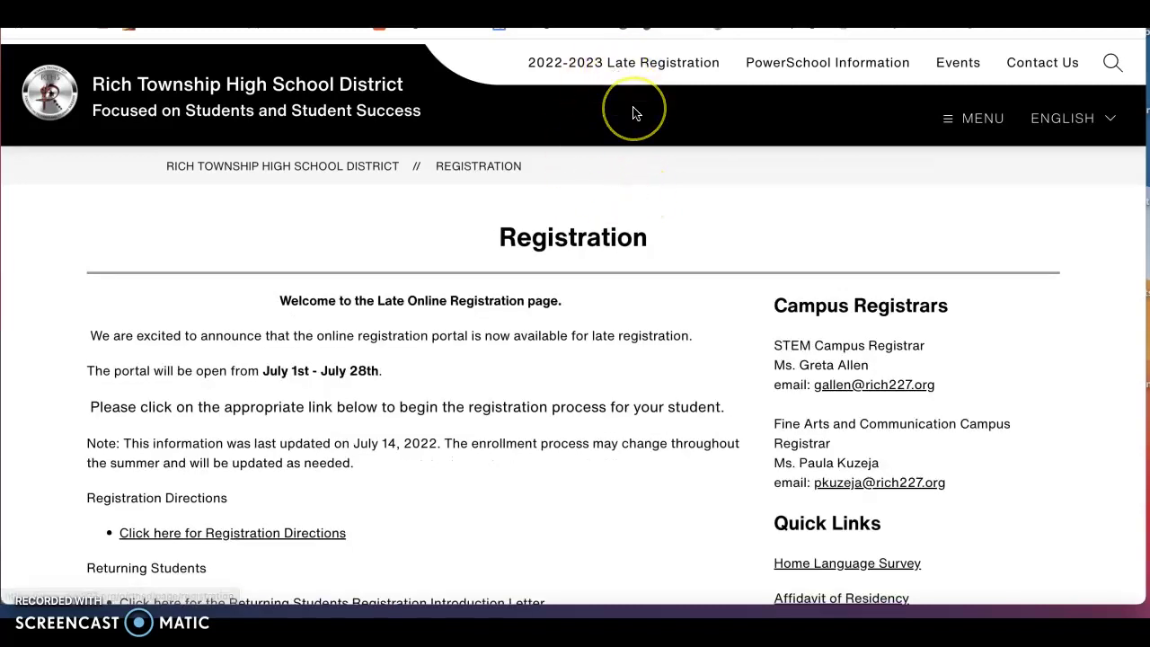
pyautogui.scroll(-1, 634, 112)
pyautogui.scroll(-5, 633, 112)
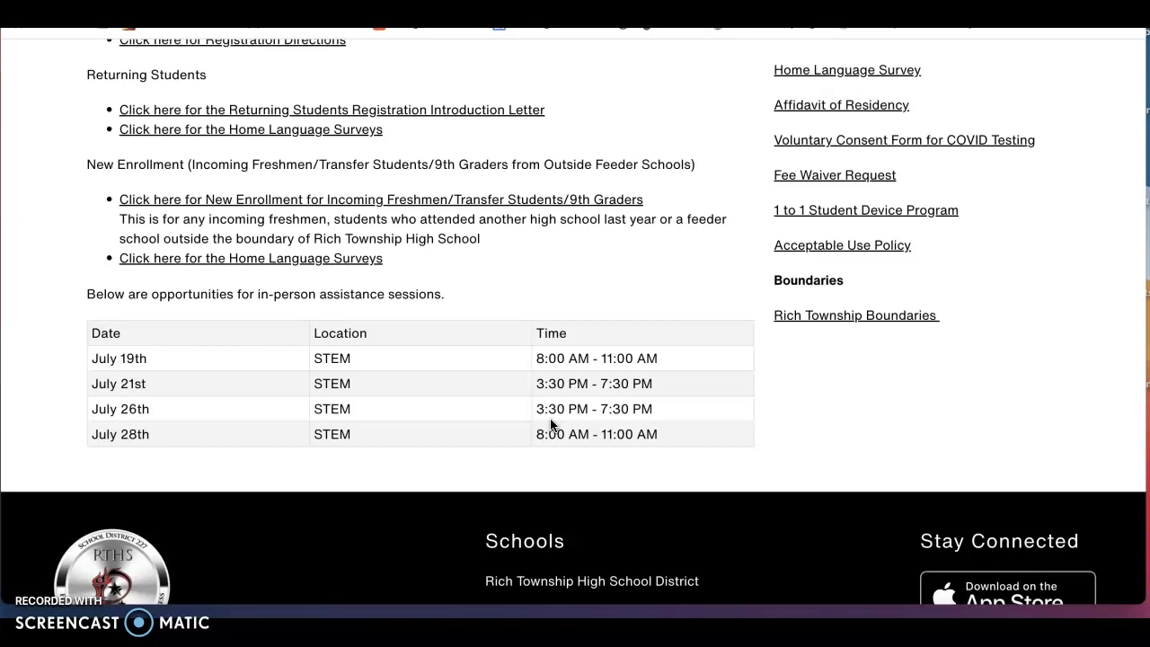
pyautogui.scroll(3, 551, 424)
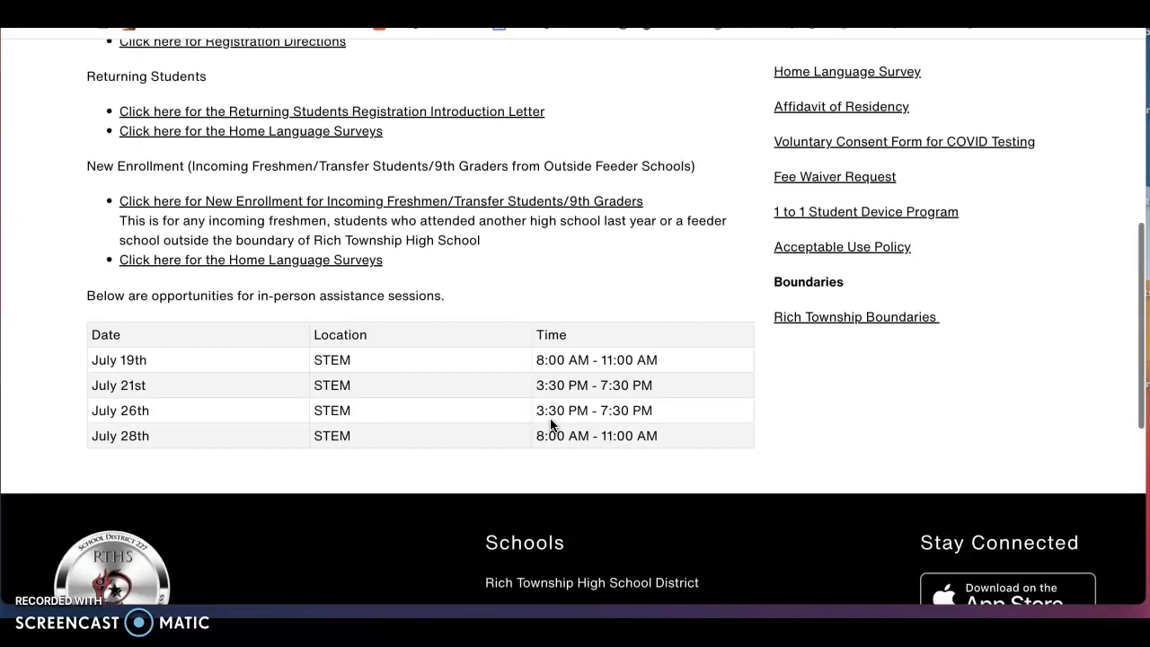
pyautogui.scroll(1, 551, 424)
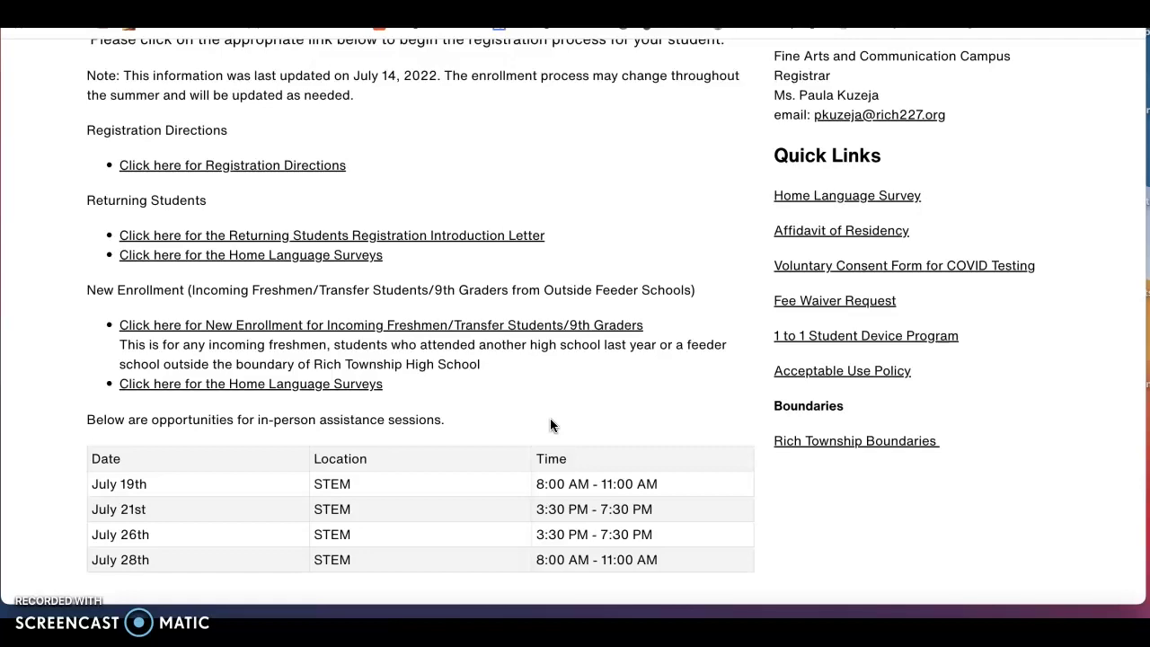
pyautogui.scroll(10, 550, 423)
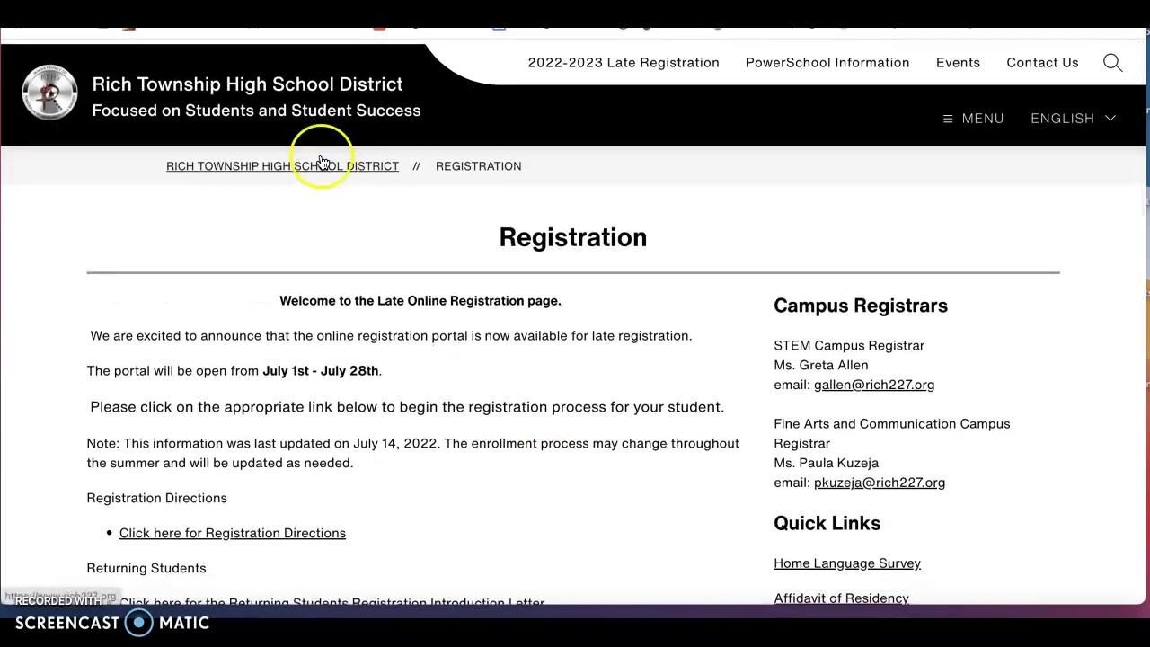
pyautogui.scroll(-5, 454, 409)
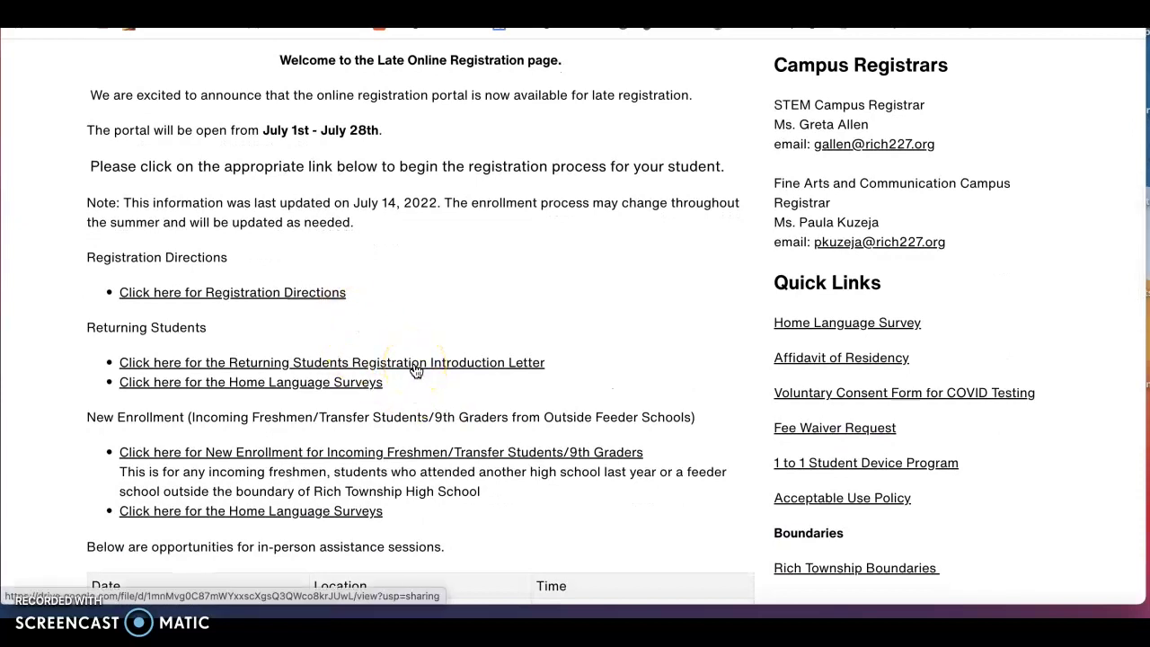
# Read through the returning student letter's medical and residency requirements, then close it
pyautogui.click(434, 449)
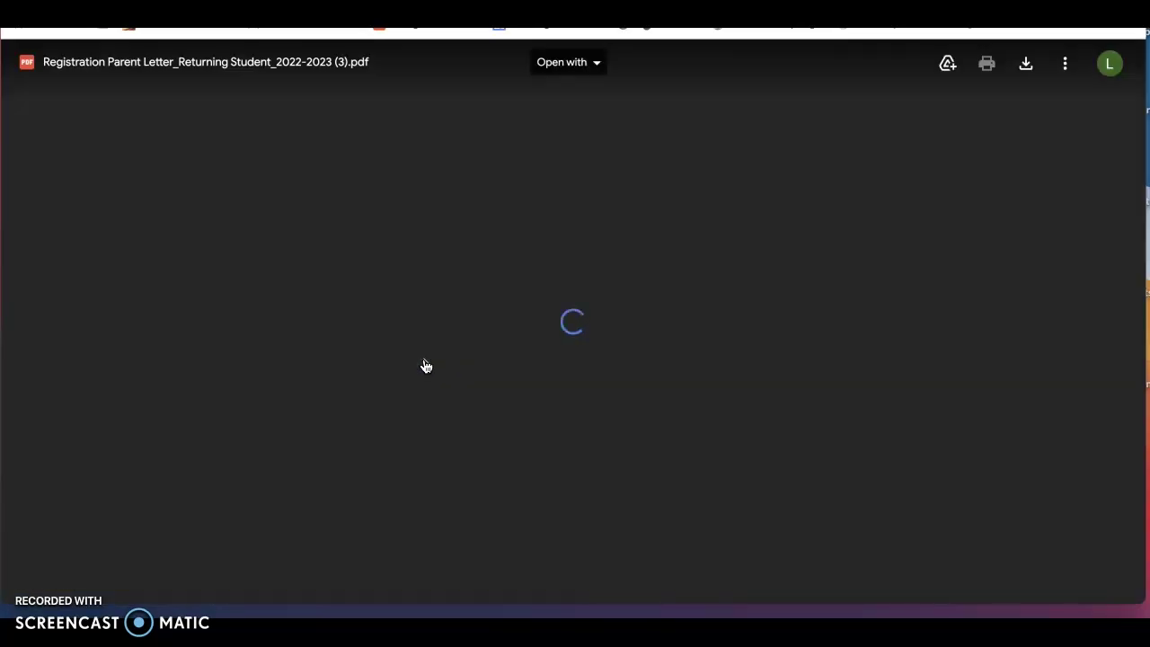
pyautogui.scroll(-3, 425, 363)
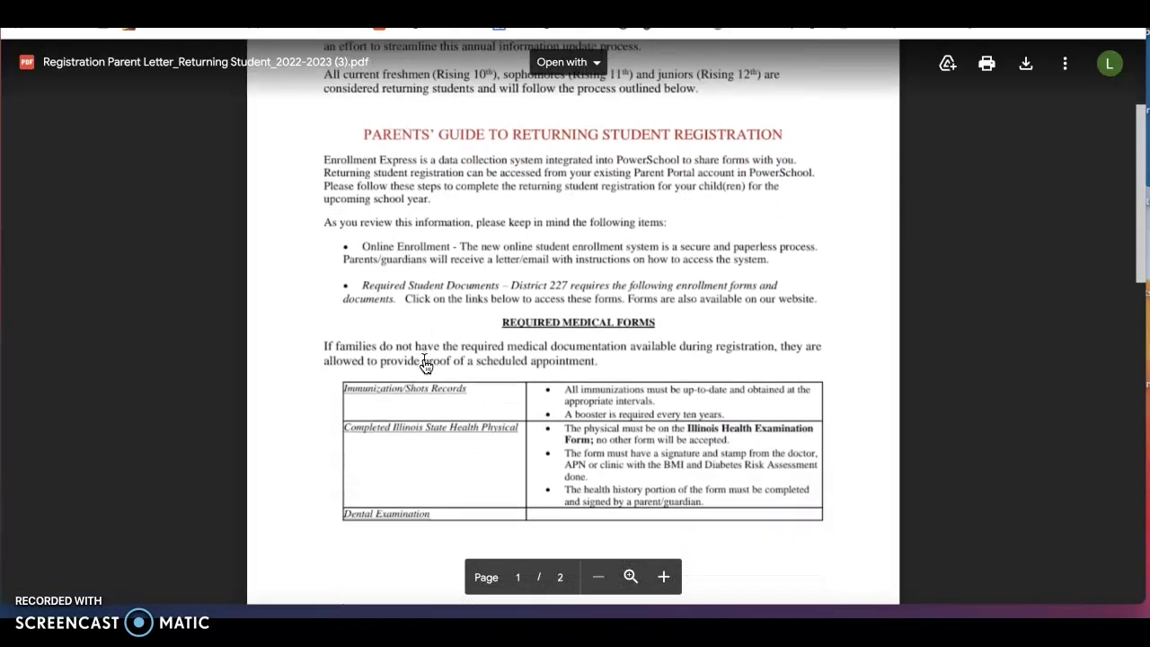
pyautogui.scroll(-1, 425, 363)
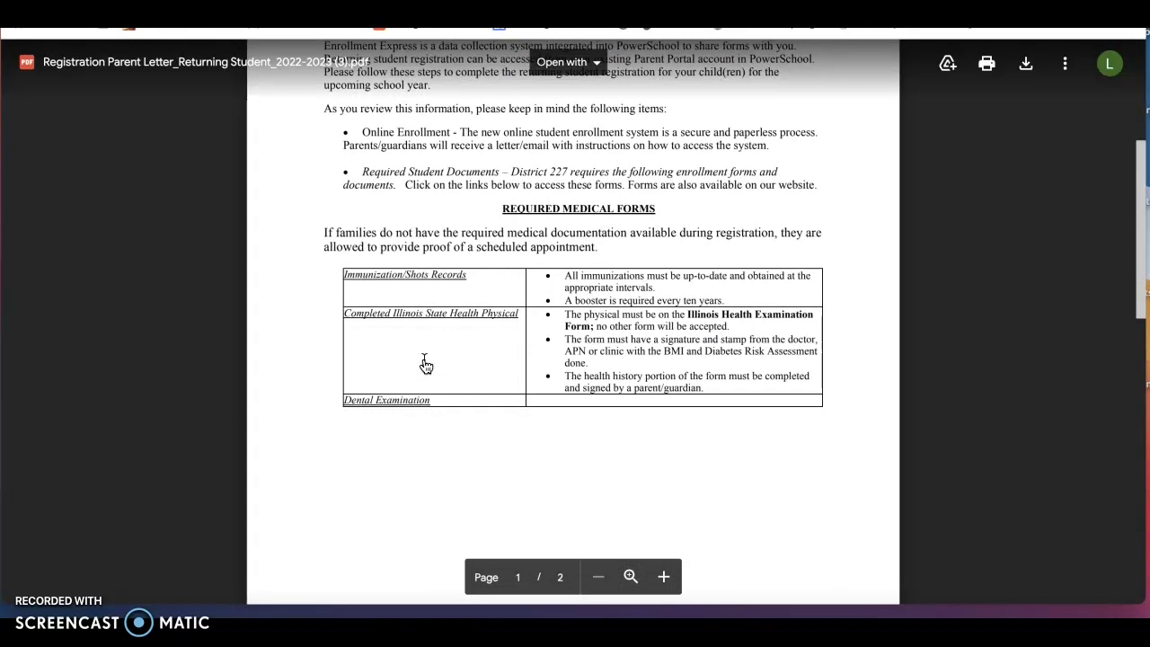
pyautogui.scroll(-4, 425, 363)
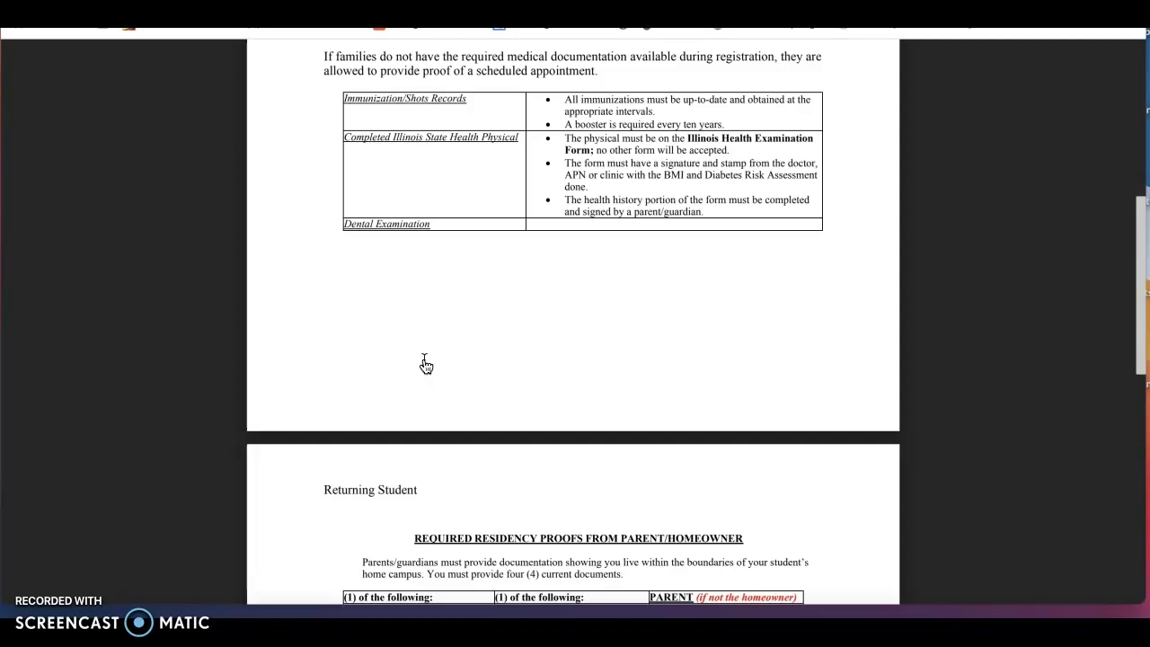
pyautogui.scroll(-3, 426, 365)
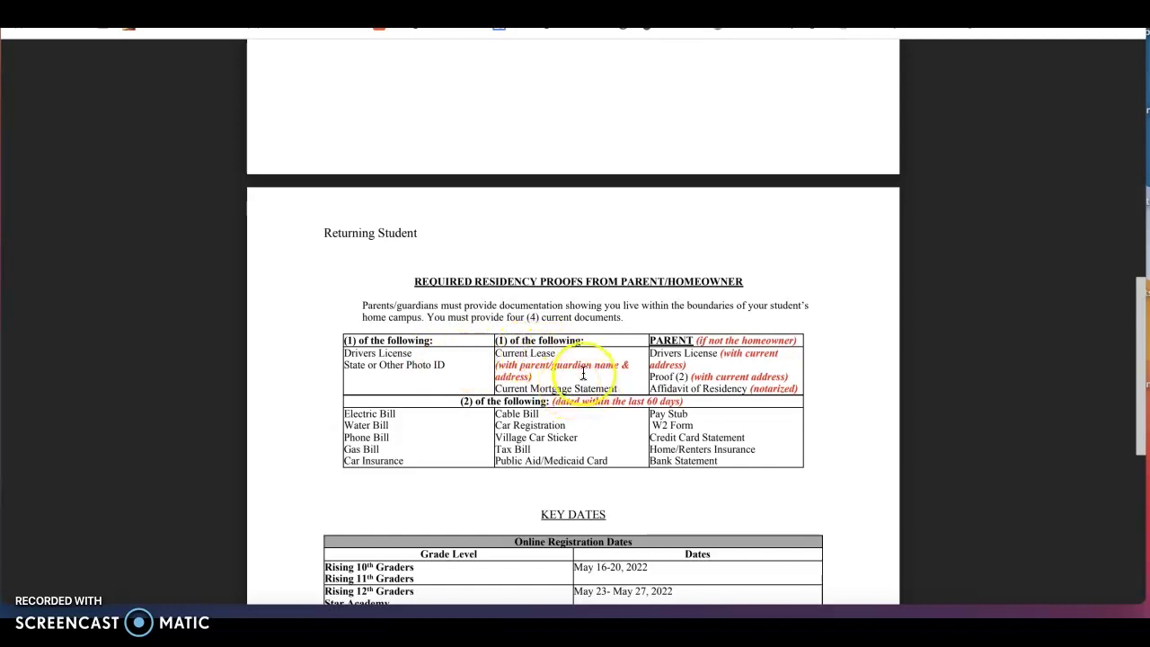
pyautogui.scroll(-1, 584, 374)
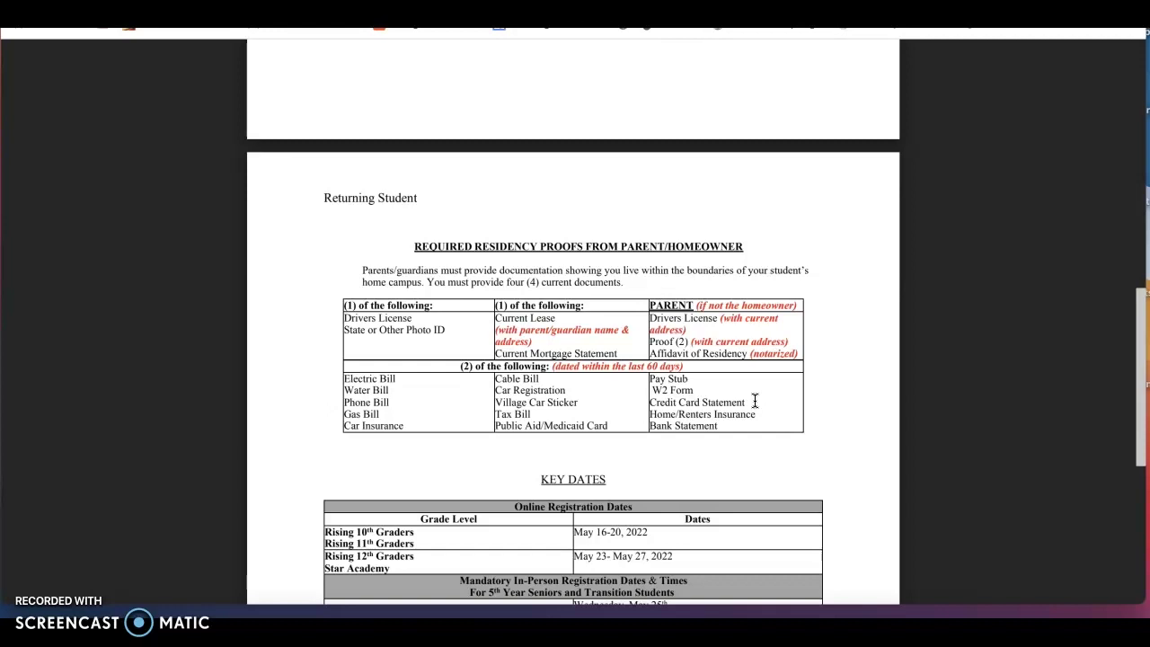
pyautogui.scroll(10, 755, 402)
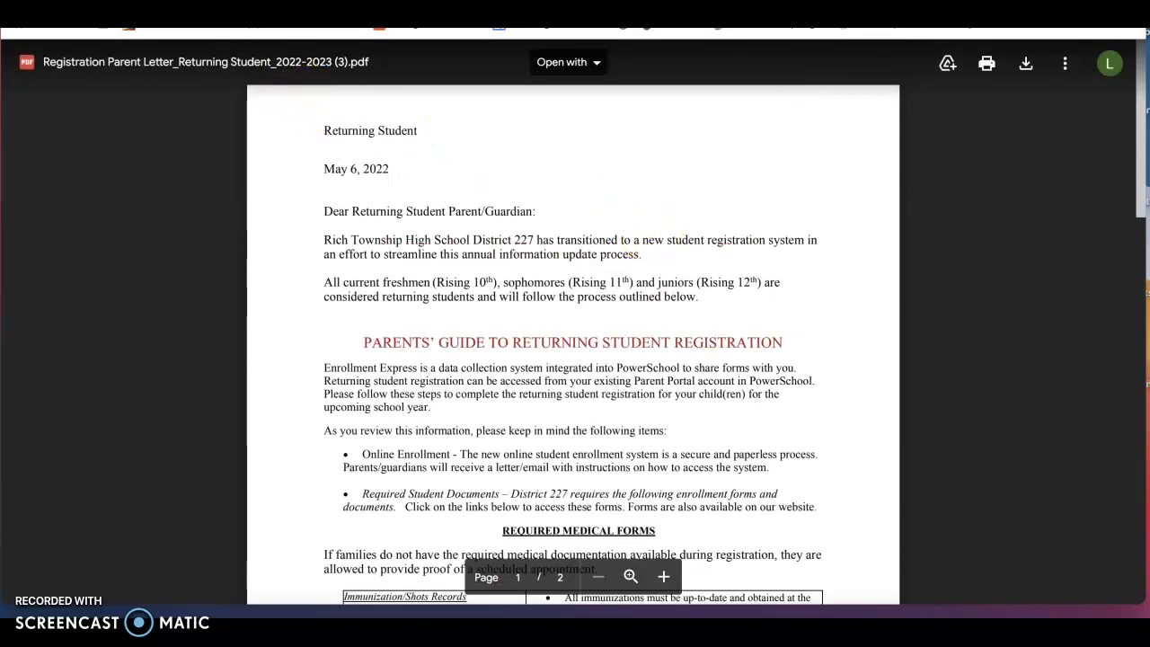
pyautogui.hotkey('ctrl', 'shift', 'Tab')
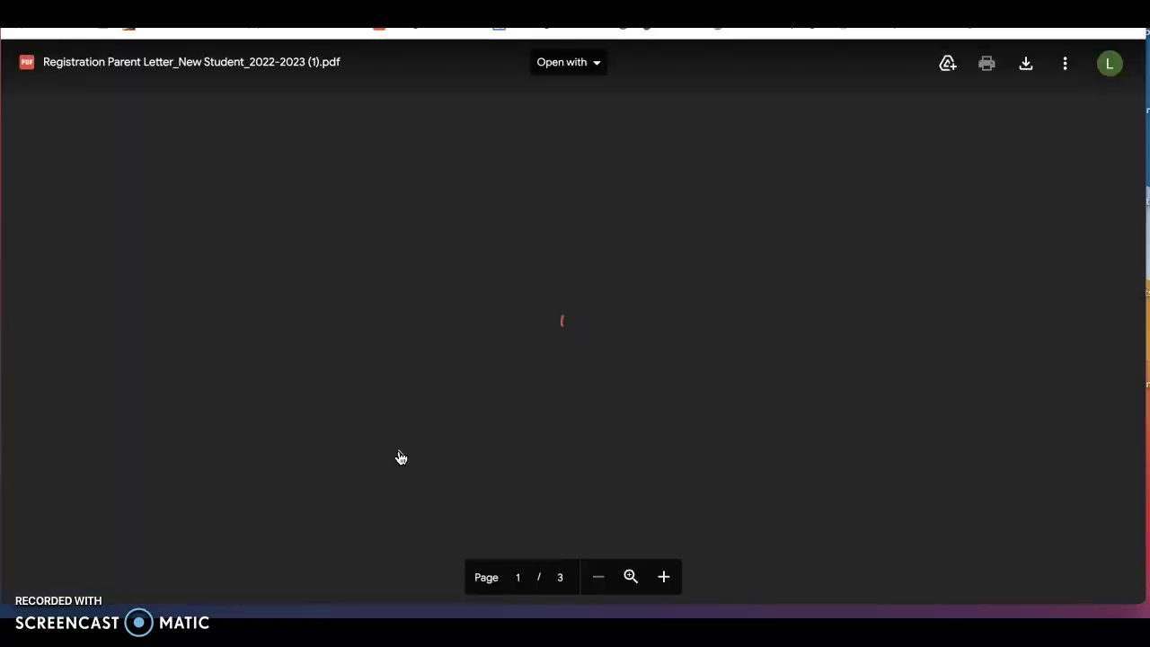
# Scroll the new student letter down to page 2's required-documents table for freshmen and upperclassmen
pyautogui.scroll(-1, 531, 430)
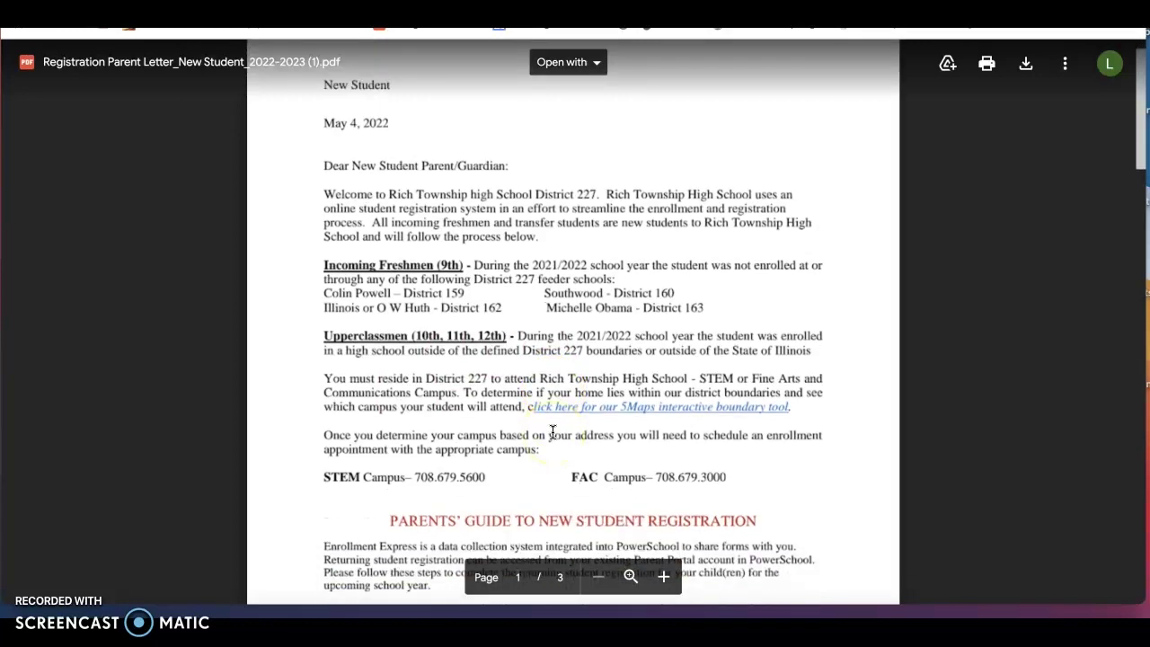
pyautogui.scroll(-6, 552, 433)
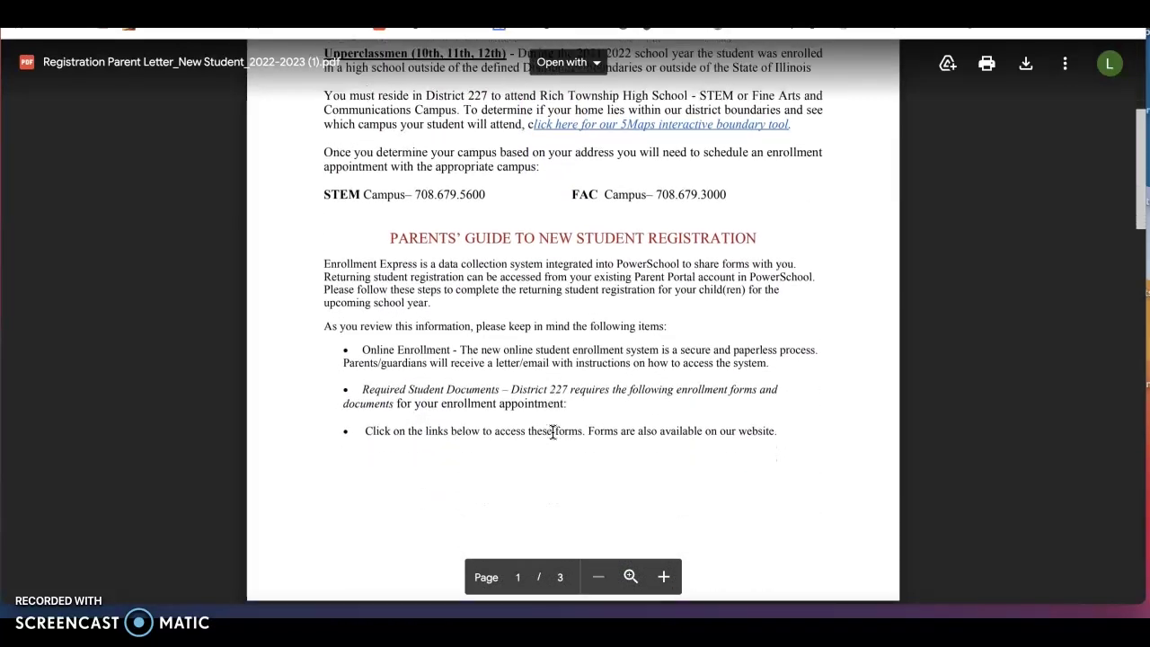
pyautogui.scroll(-8, 553, 433)
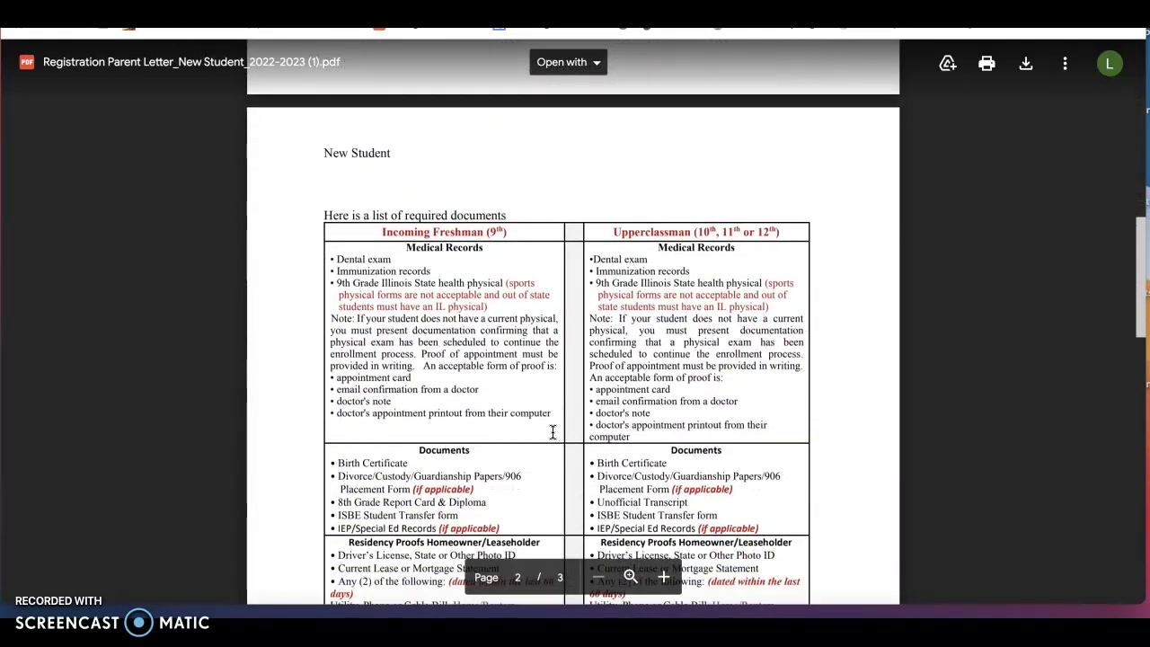
pyautogui.scroll(-2, 553, 433)
pyautogui.scroll(-1, 552, 433)
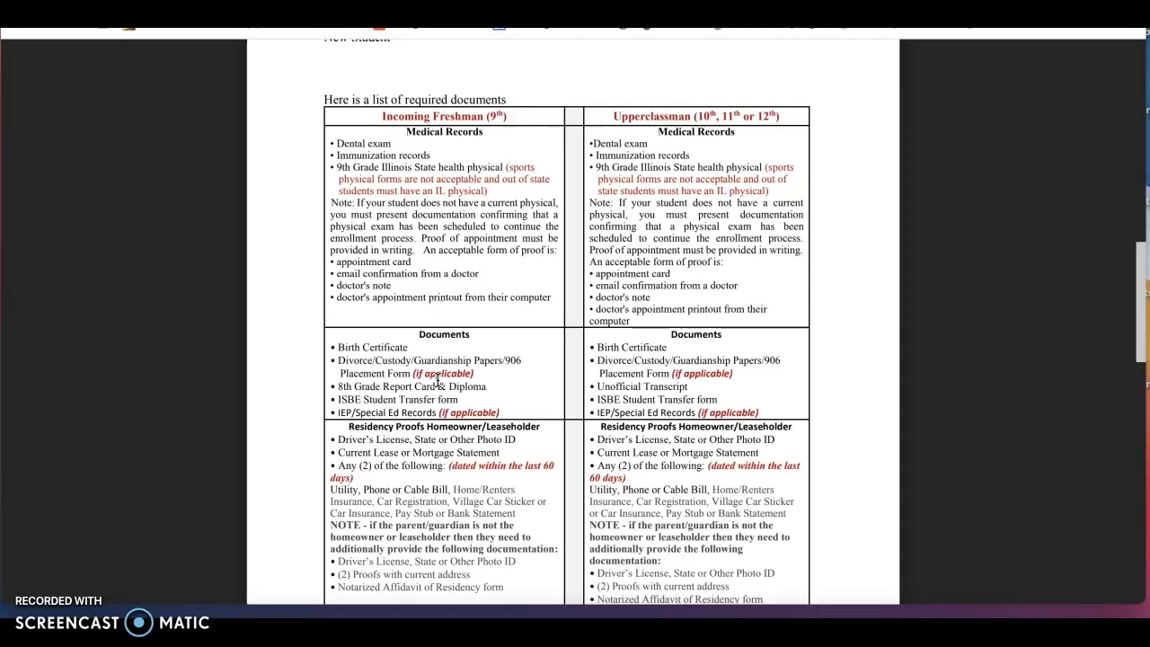
# Close the new student letter and go to the PowerSchool Information page's login link
pyautogui.scroll(3, 333, 206)
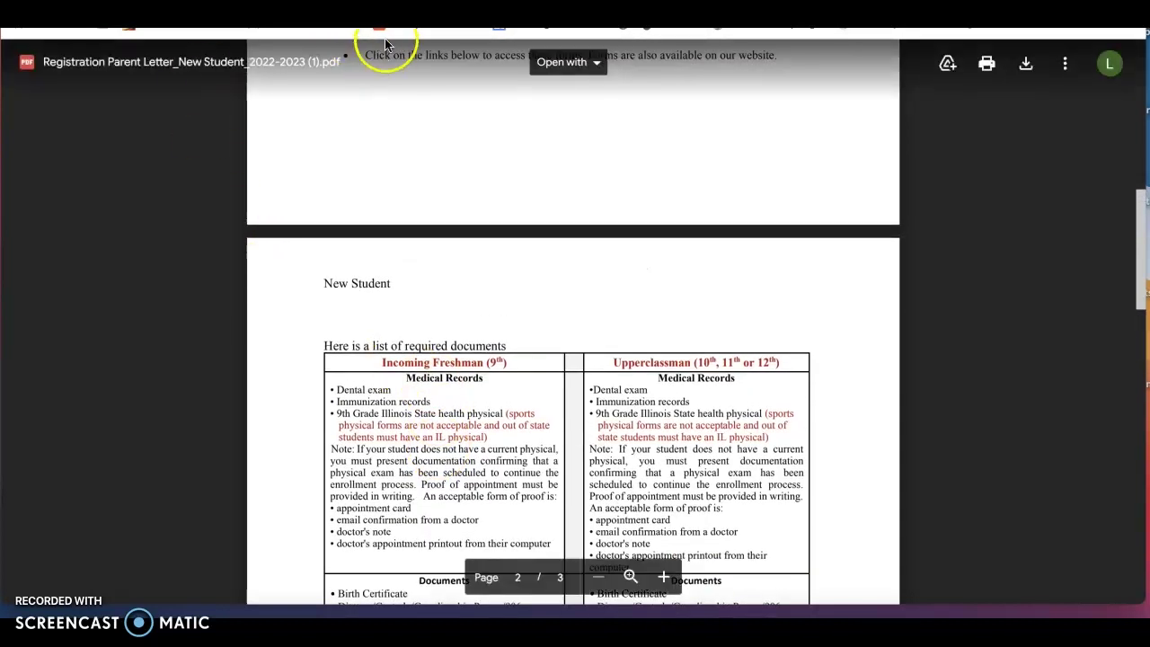
pyautogui.hotkey('ctrl', 'w')
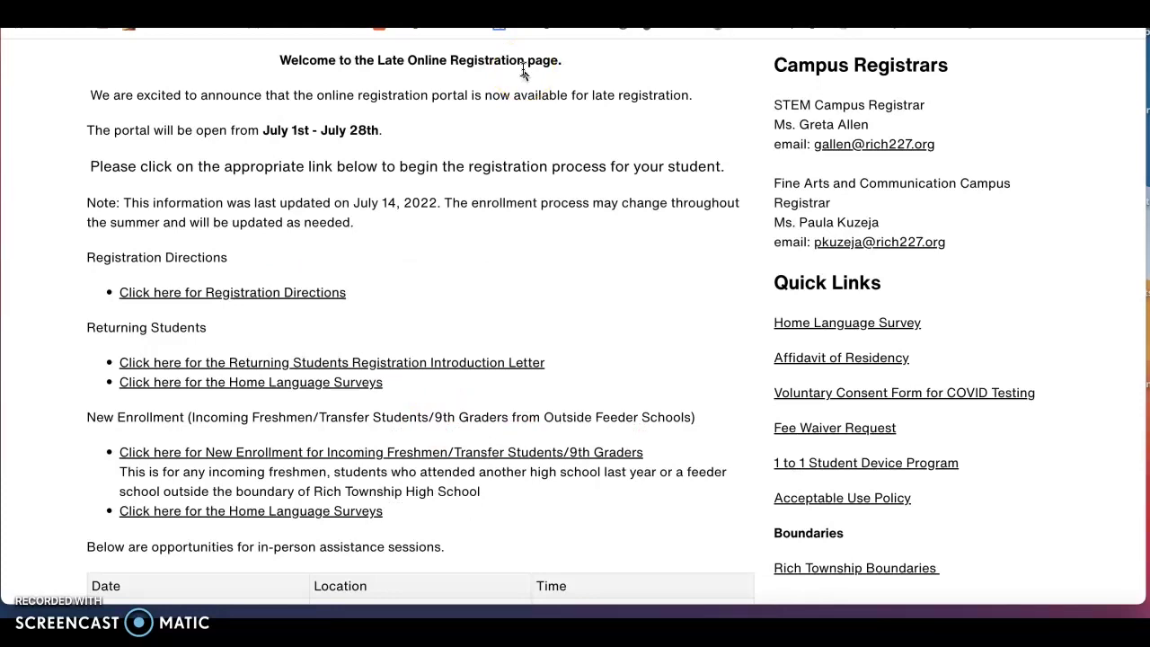
pyautogui.scroll(3, 475, 211)
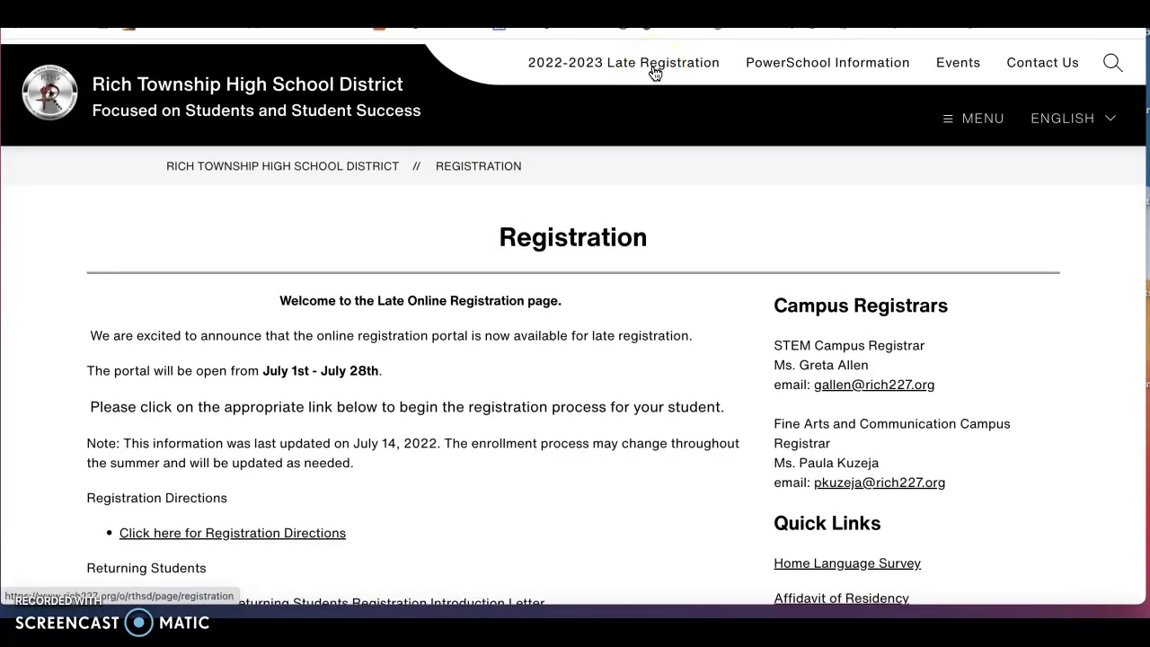
pyautogui.click(777, 69)
pyautogui.scroll(-1, 435, 367)
pyautogui.scroll(-3, 315, 386)
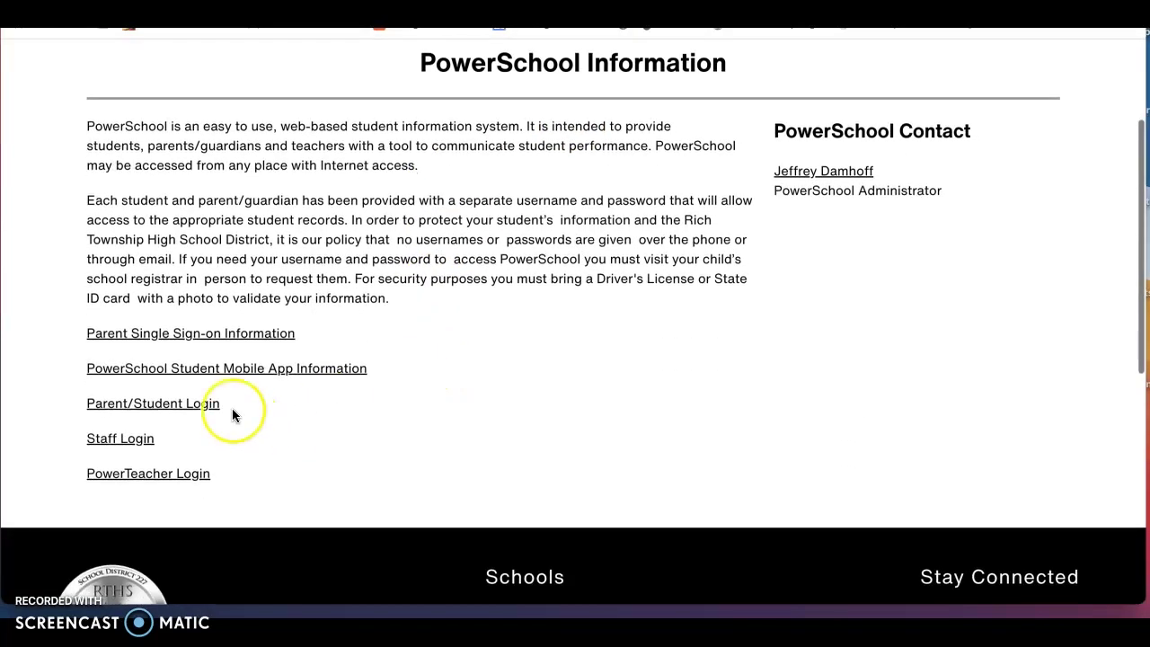
# Replace the autofilled username with the department's account e-mail, enter its password, and sign in
pyautogui.click(200, 404)
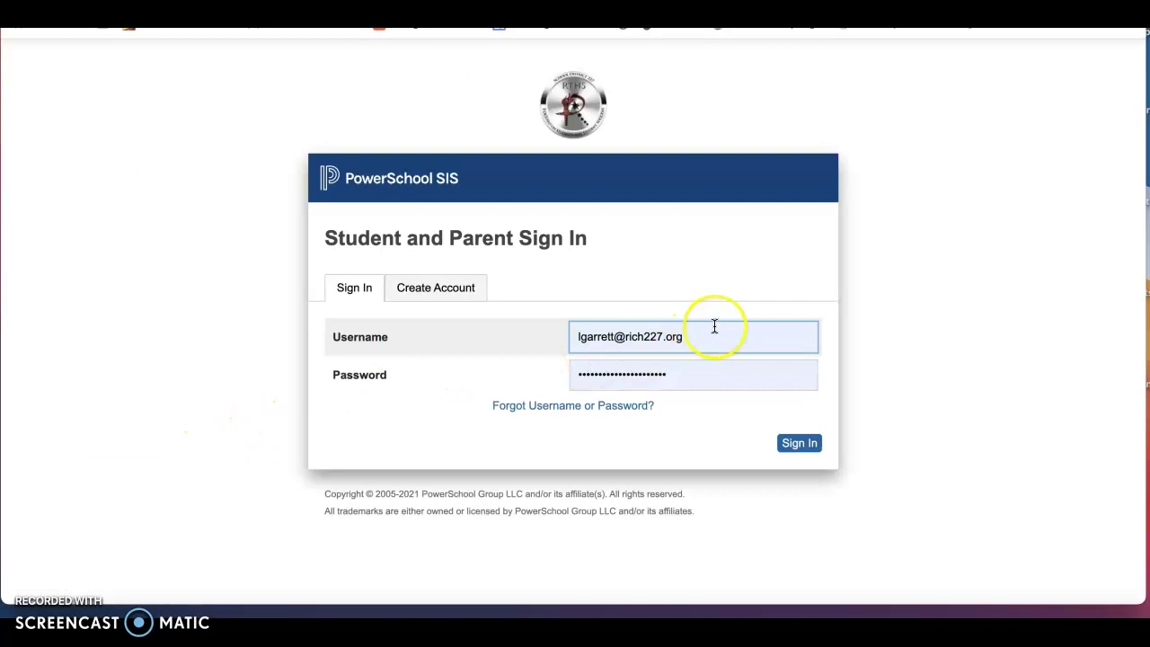
pyautogui.moveTo(724, 334); pyautogui.dragTo(562, 337)
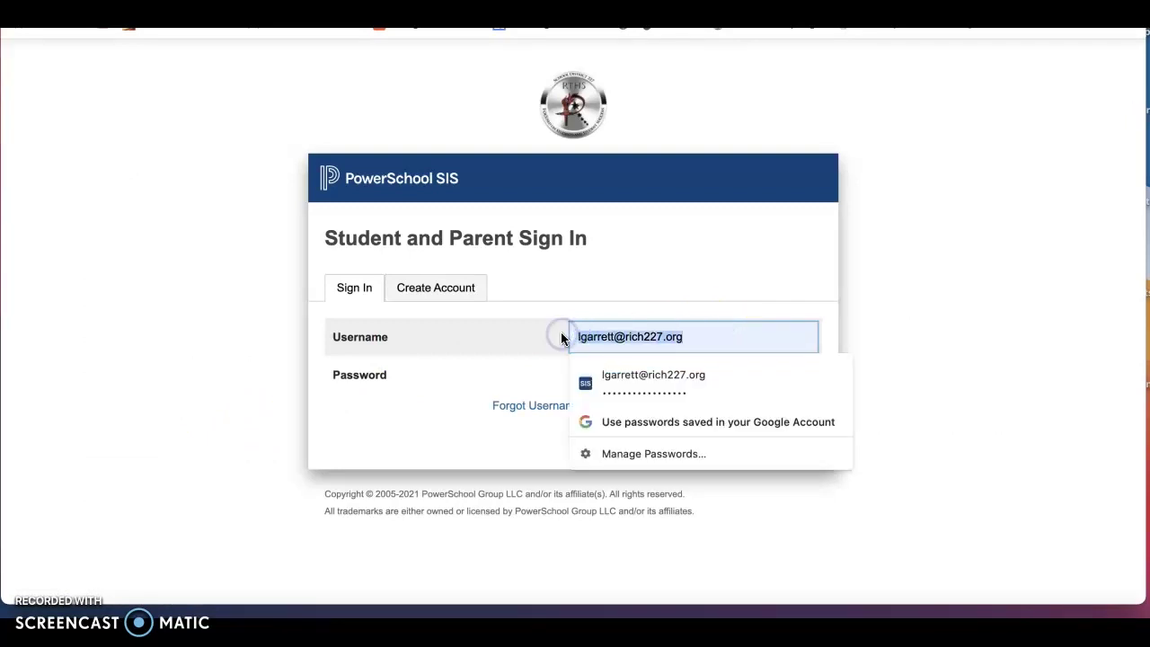
pyautogui.press('BackSpace')
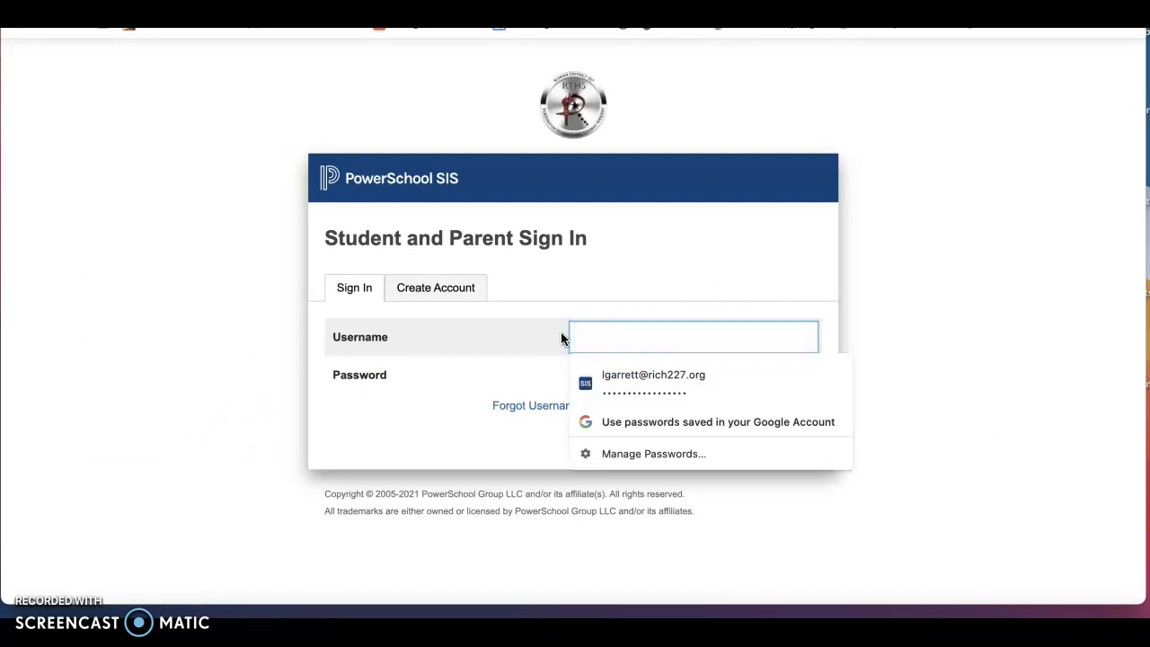
pyautogui.press('Tab')
pyautogui.write('••••••••')
pyautogui.click(786, 443)
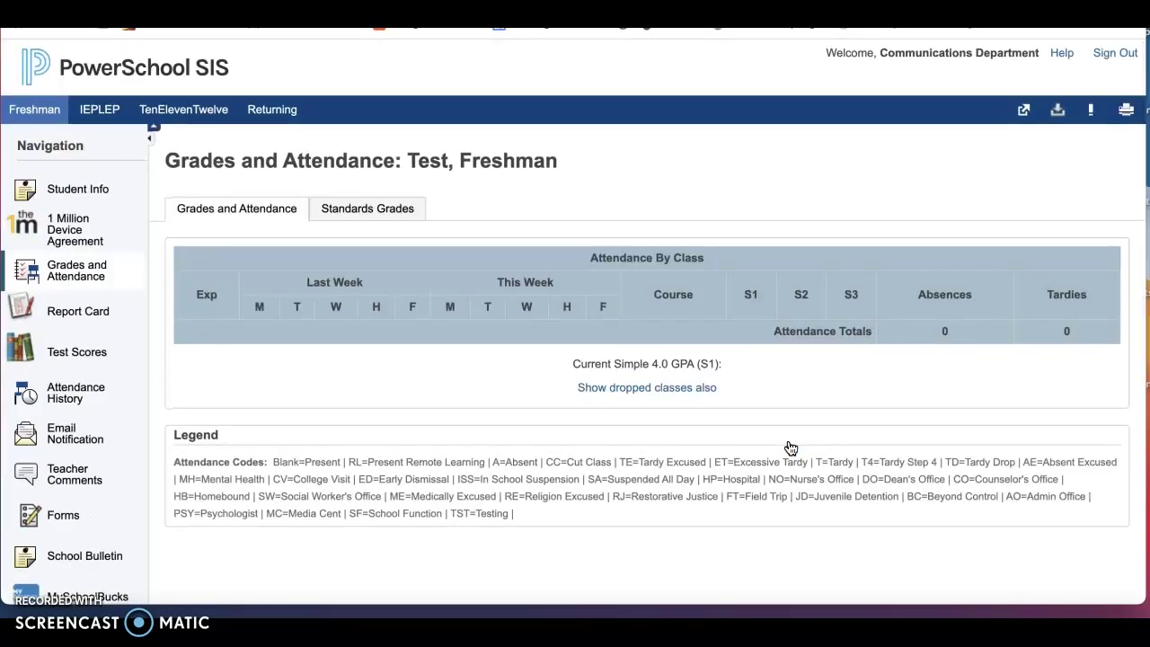
# Switch to the TenElevenTwelve student and open Forms to show the Enrollment forms listing
pyautogui.click(525, 389)
pyautogui.scroll(-1, 509, 370)
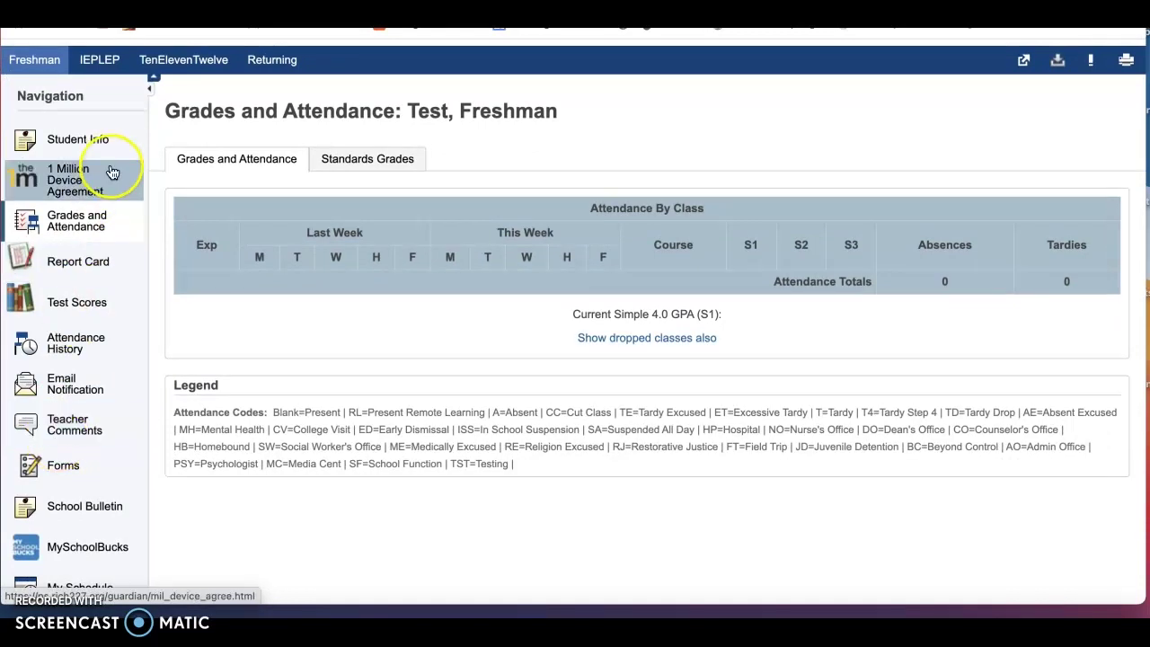
pyautogui.click(146, 67)
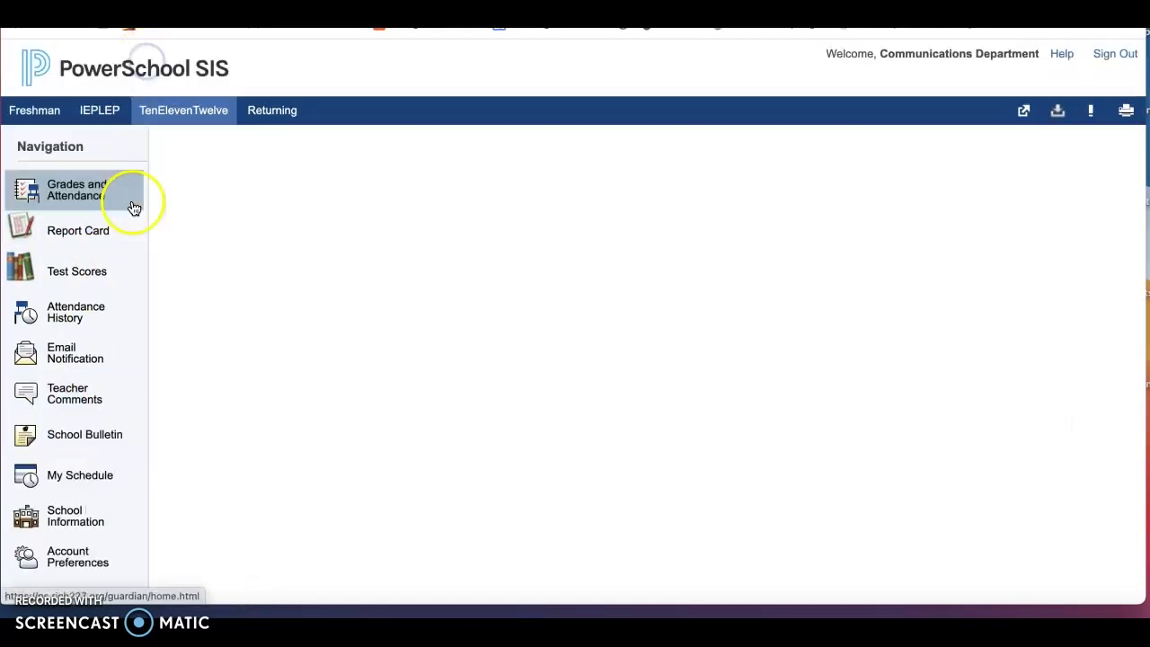
pyautogui.scroll(-1, 77, 463)
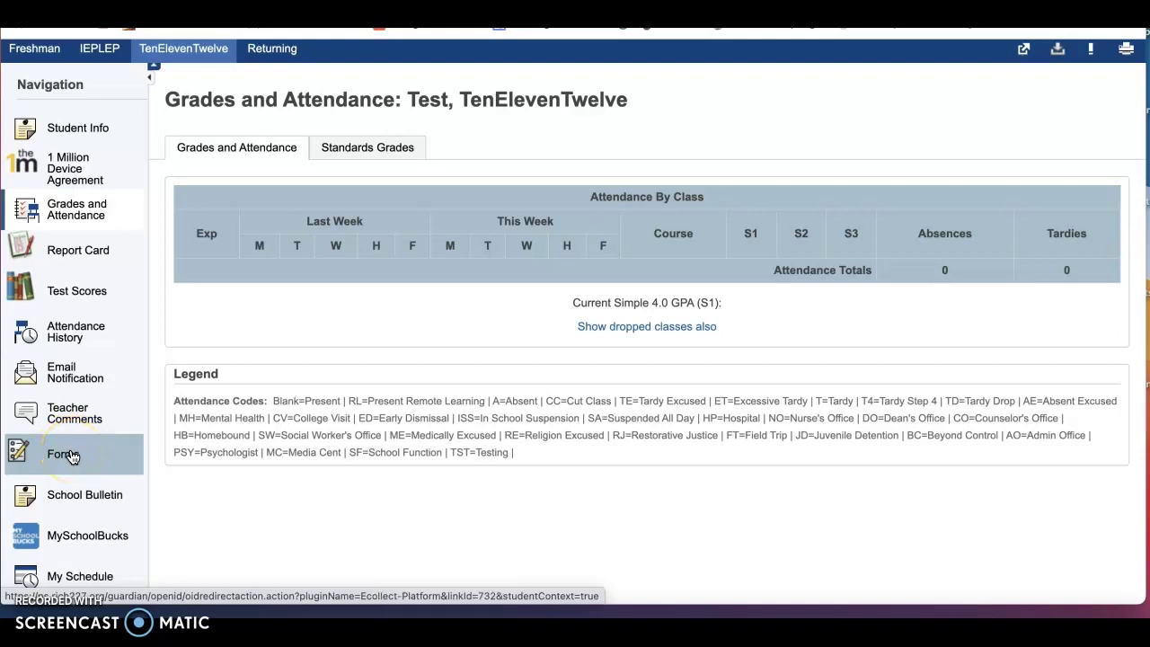
pyautogui.click(71, 456)
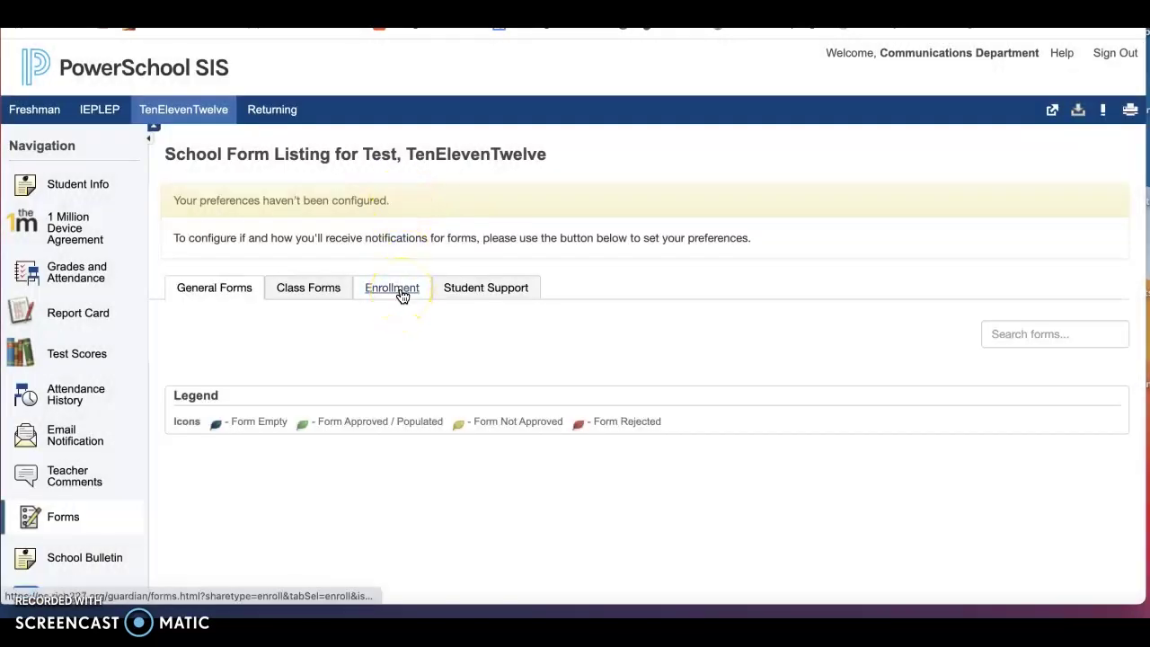
pyautogui.click(401, 293)
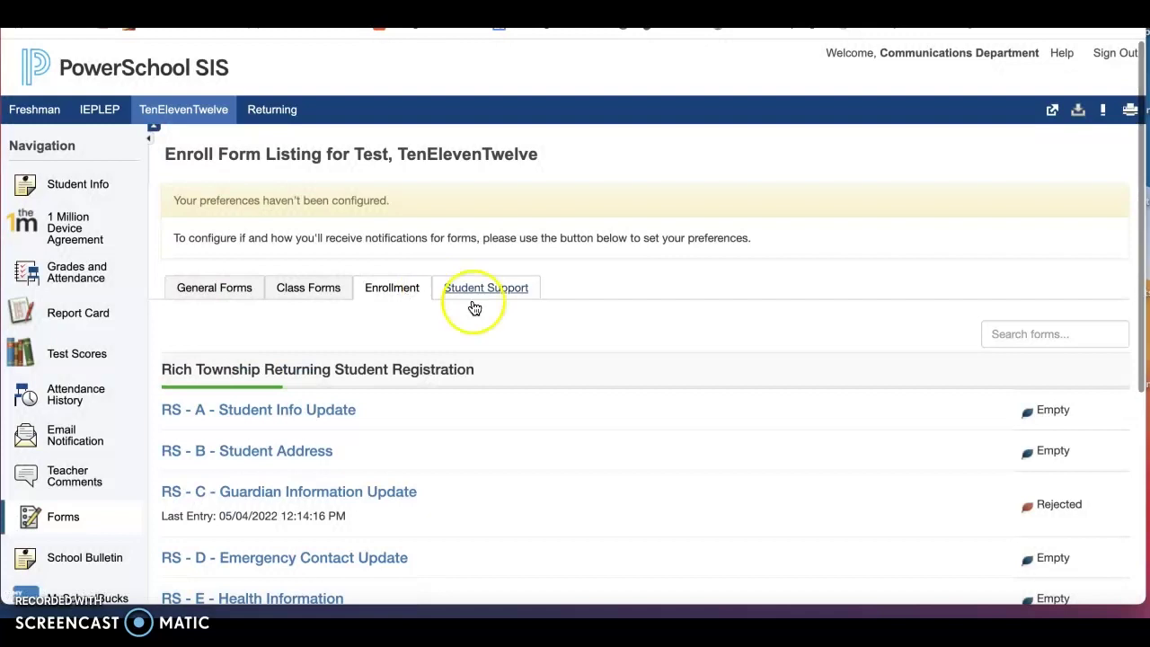
pyautogui.scroll(-5, 534, 374)
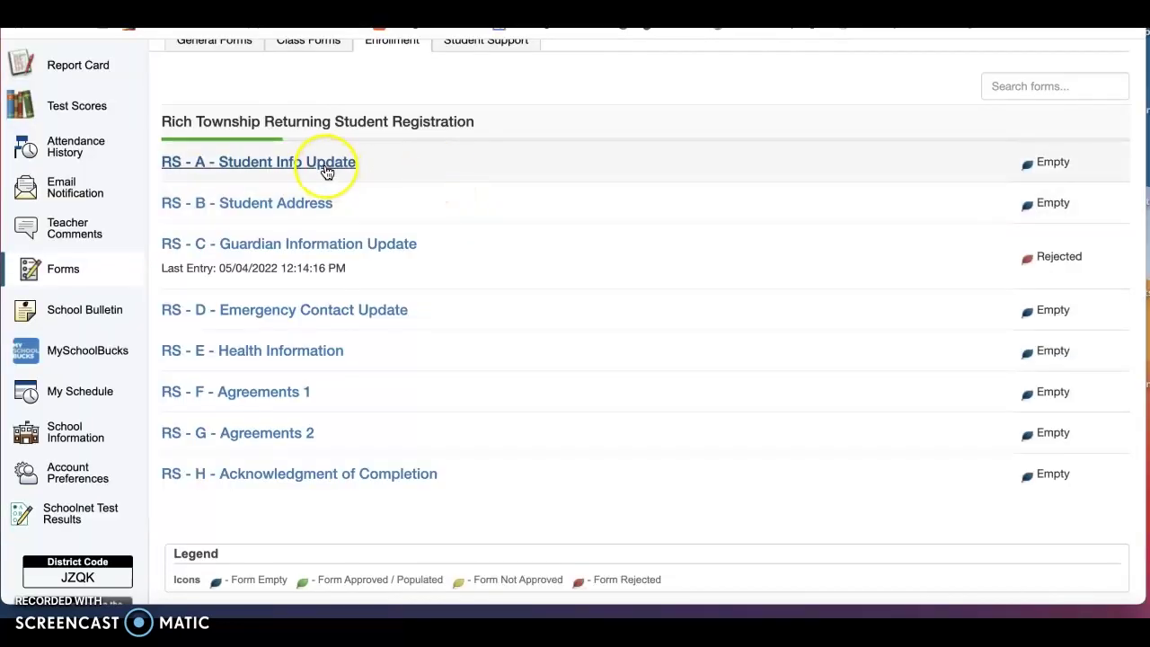
pyautogui.click(328, 171)
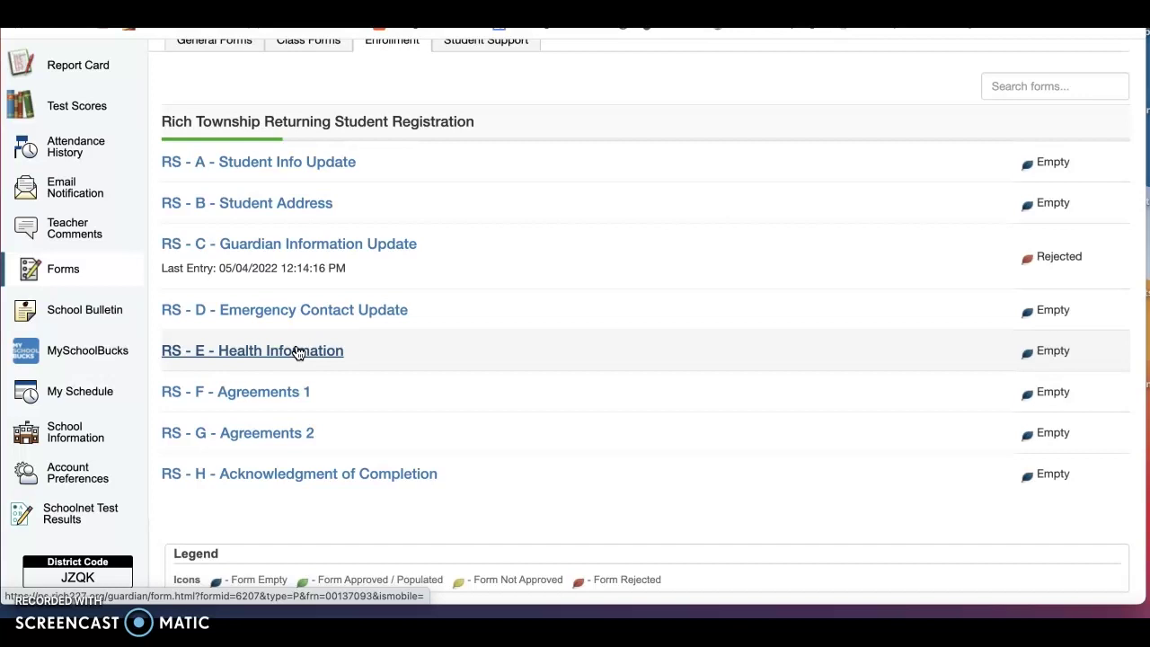
# Open RS - A - Student Info Update, scroll down to Siblings, then back to the top
pyautogui.click(320, 162)
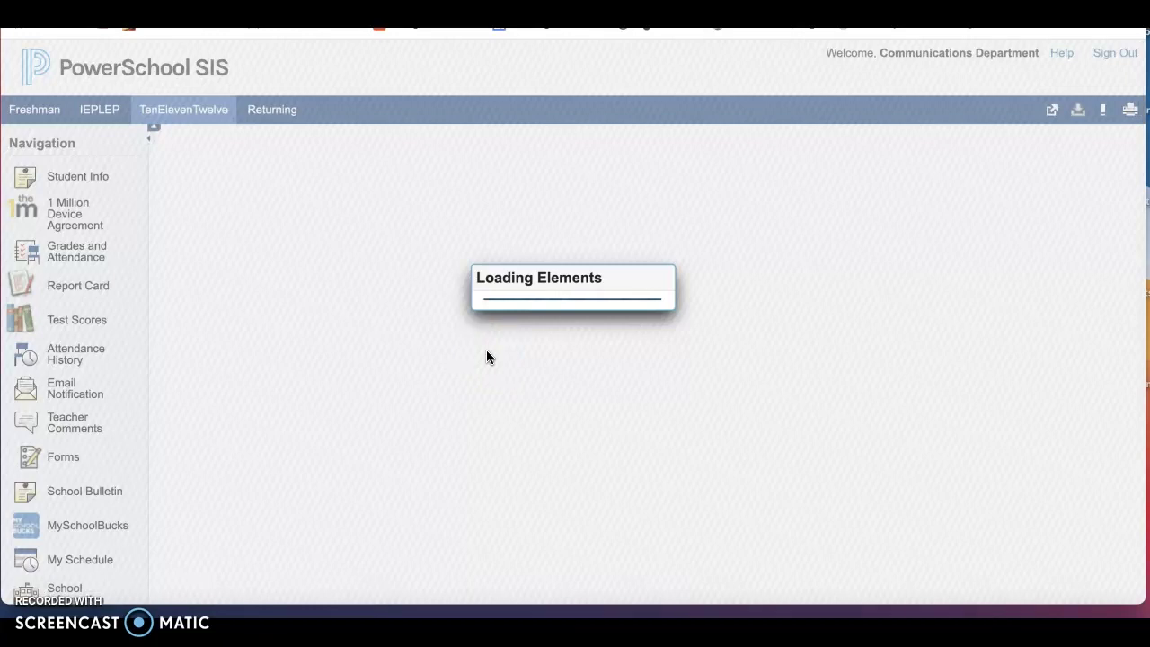
pyautogui.scroll(-1, 486, 351)
pyautogui.scroll(-4, 486, 349)
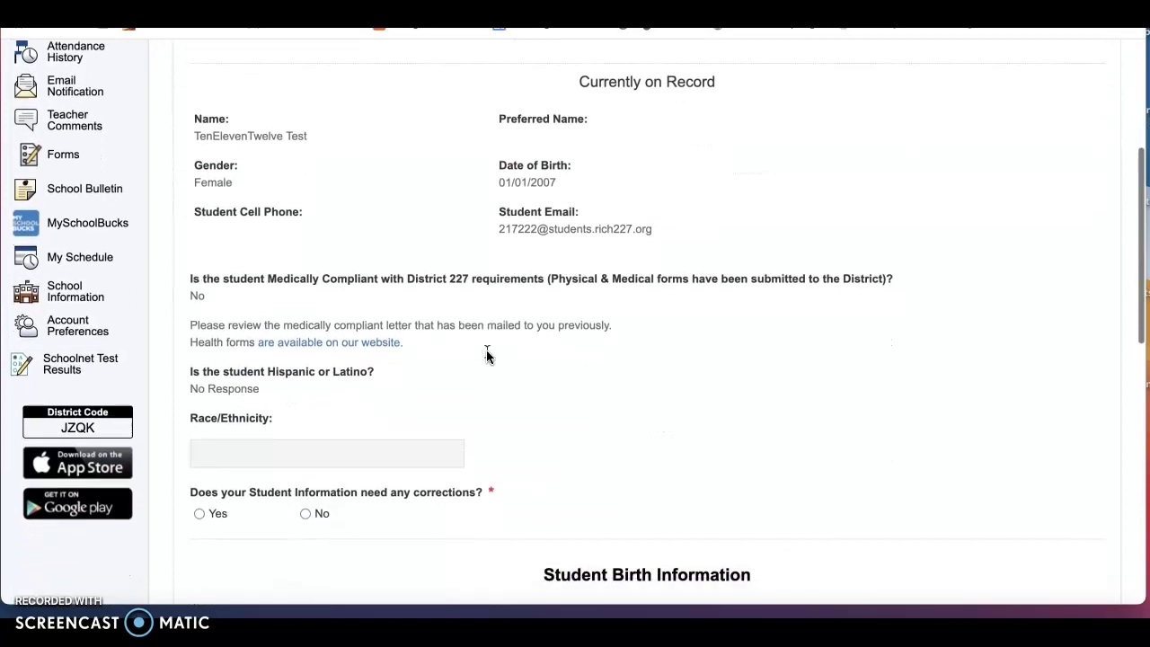
pyautogui.scroll(-5, 486, 356)
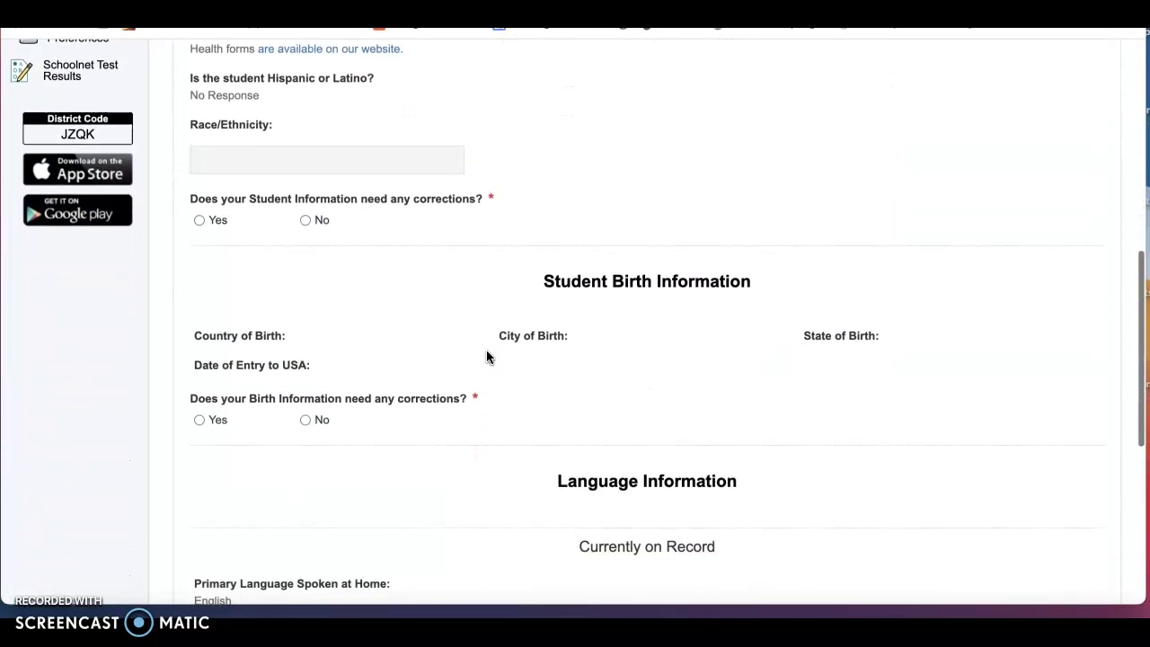
pyautogui.scroll(-7, 486, 356)
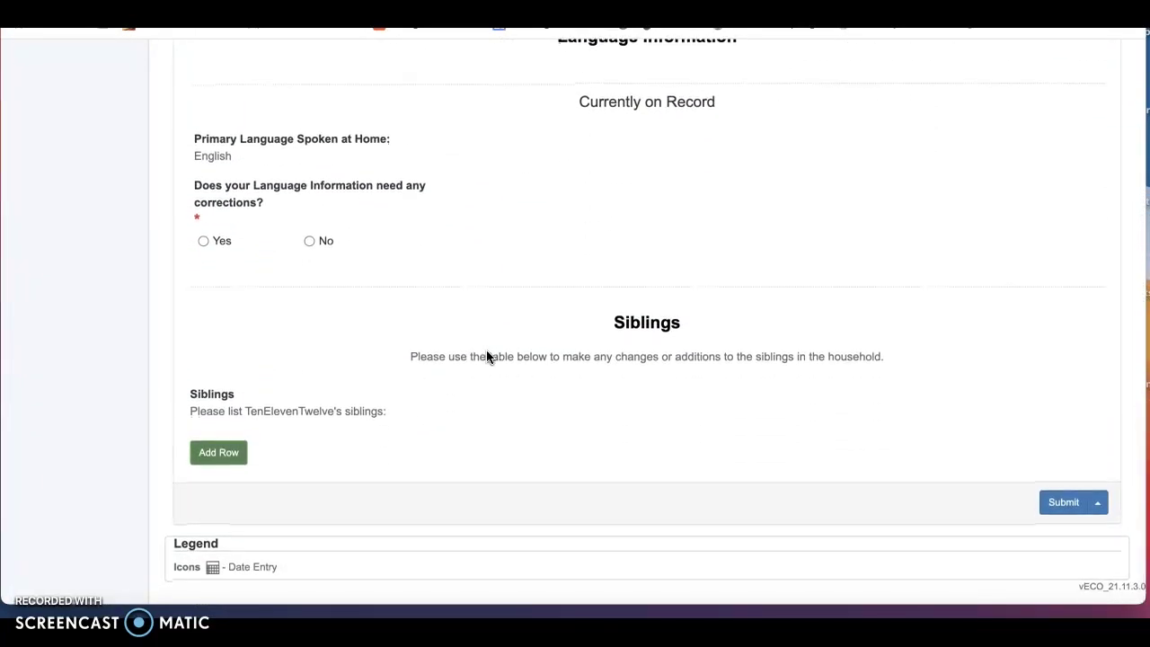
pyautogui.click(447, 276)
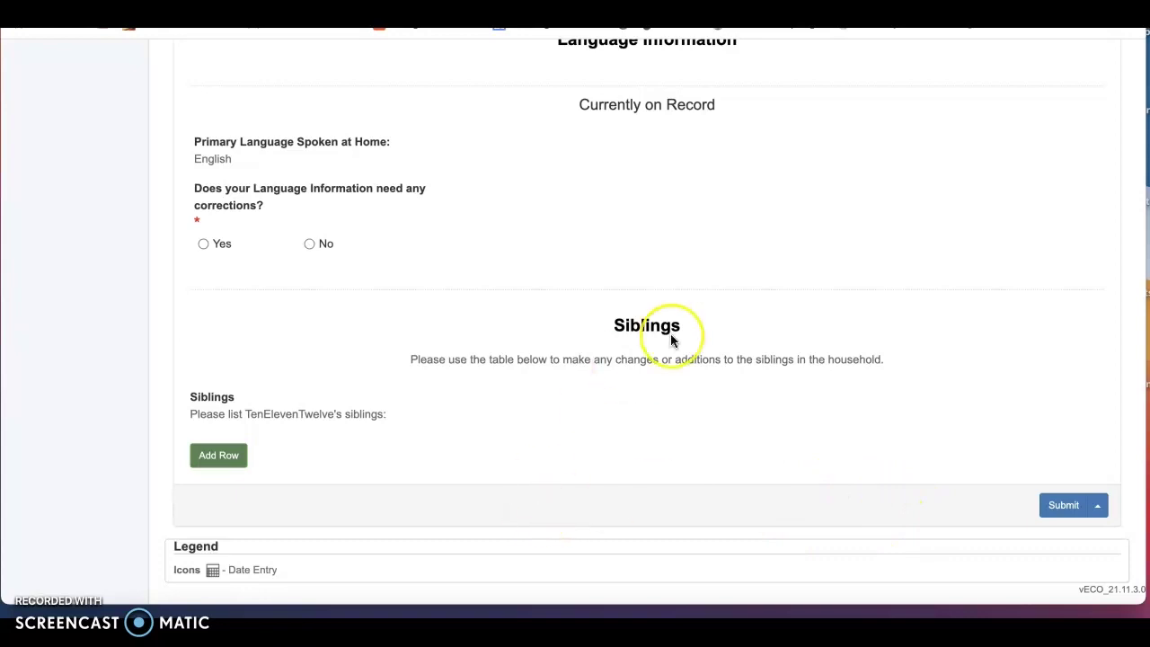
pyautogui.scroll(15, 671, 333)
pyautogui.scroll(2, 670, 341)
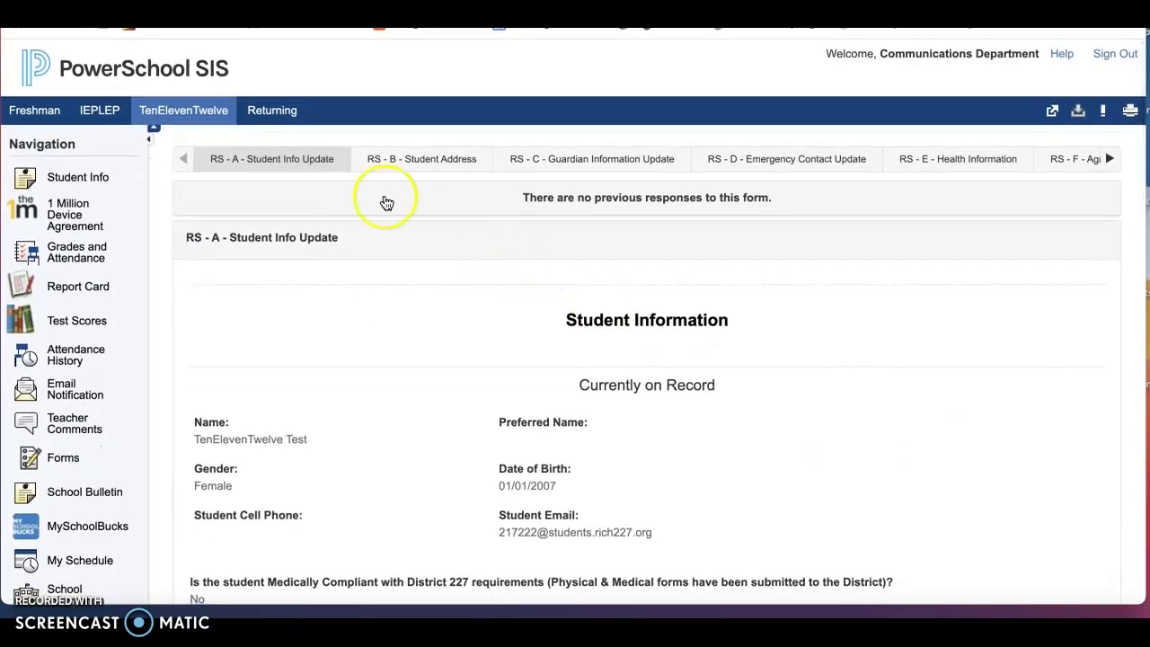
# Switch to the RS - B Student Address form and scroll through its address details
pyautogui.click(420, 171)
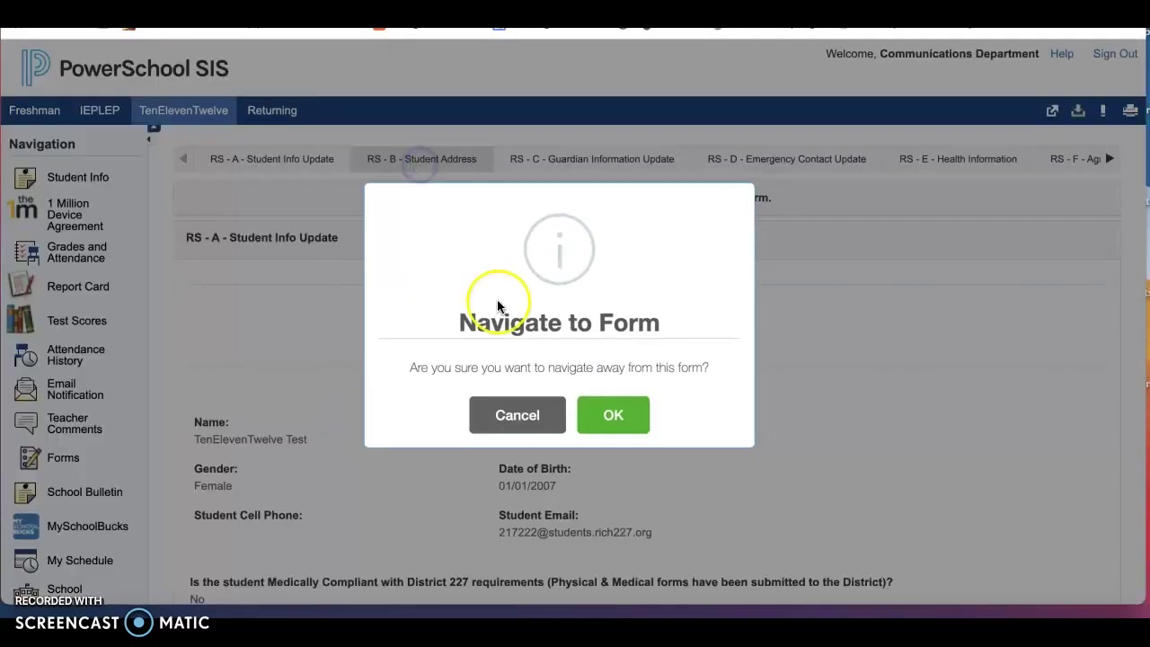
pyautogui.click(603, 417)
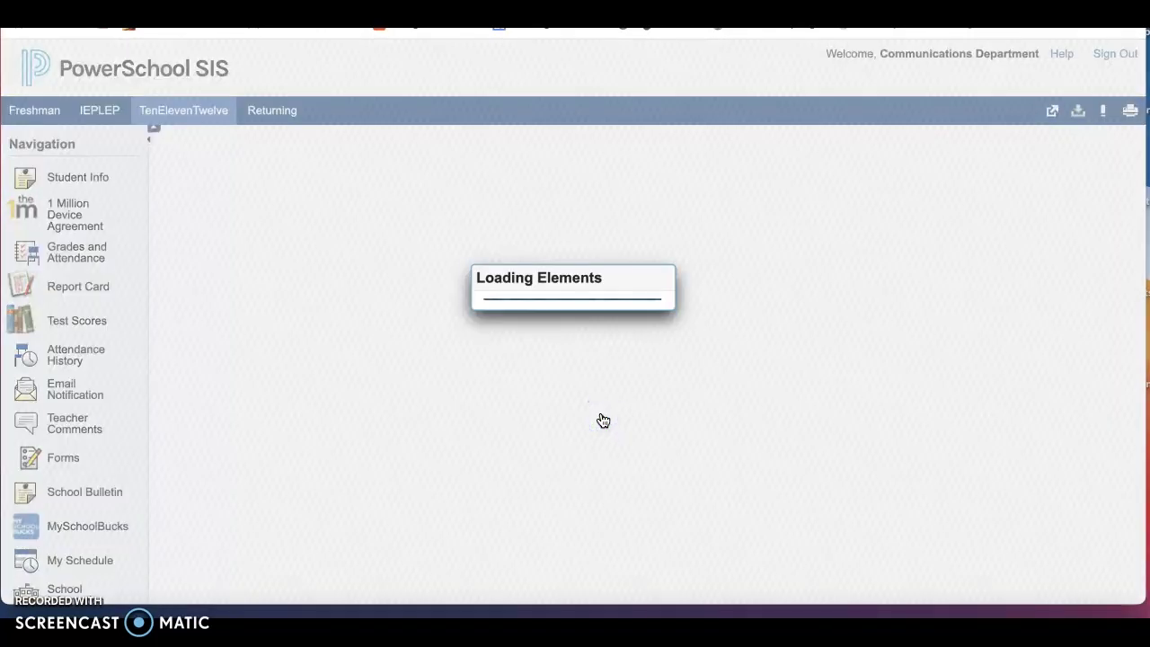
pyautogui.scroll(-8, 698, 371)
pyautogui.scroll(-1, 698, 378)
pyautogui.scroll(2, 655, 192)
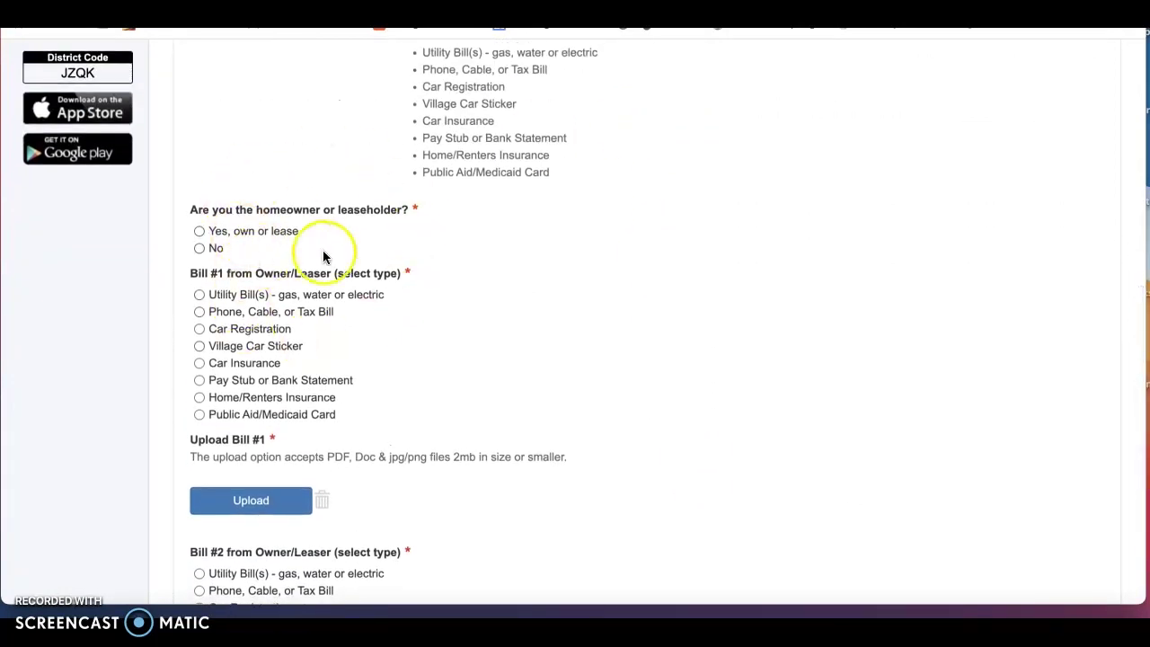
pyautogui.scroll(1, 410, 352)
pyautogui.scroll(-2, 411, 351)
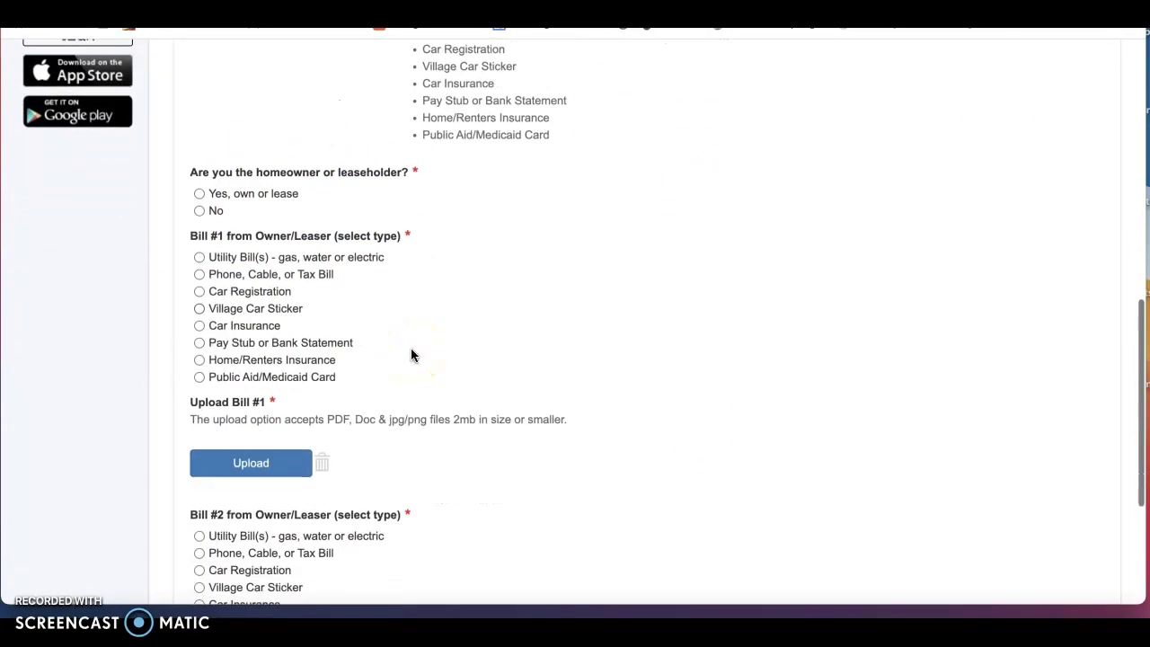
# Start an upload under Bill #1 and review the Bill #2 upload field
pyautogui.click(269, 457)
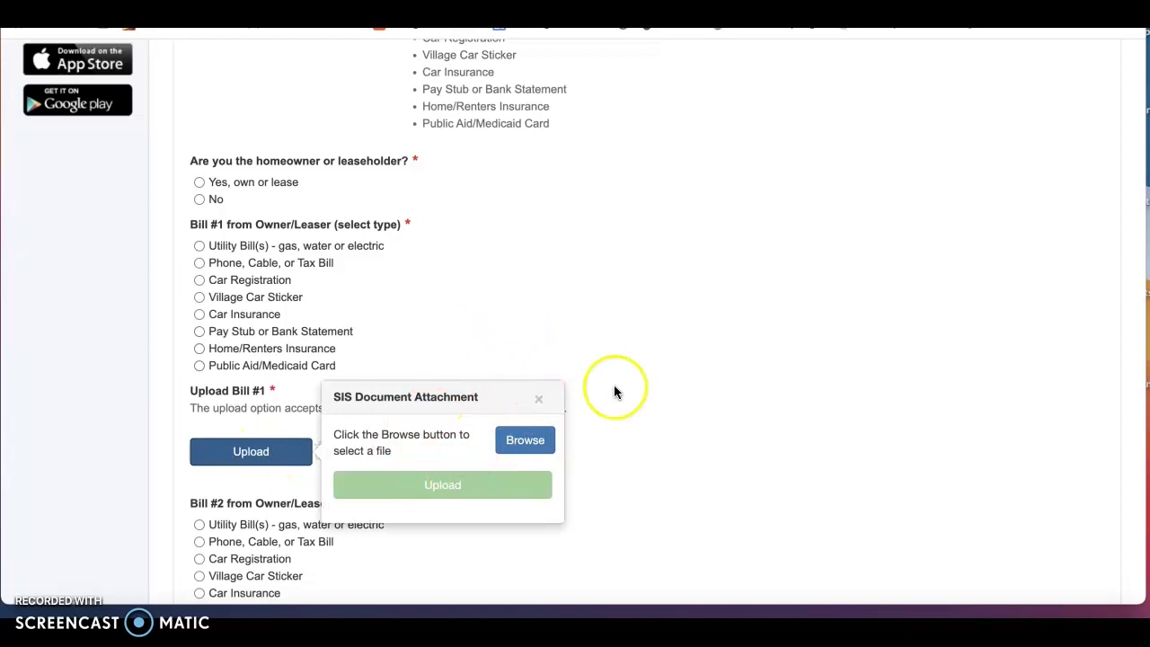
pyautogui.scroll(-3, 669, 386)
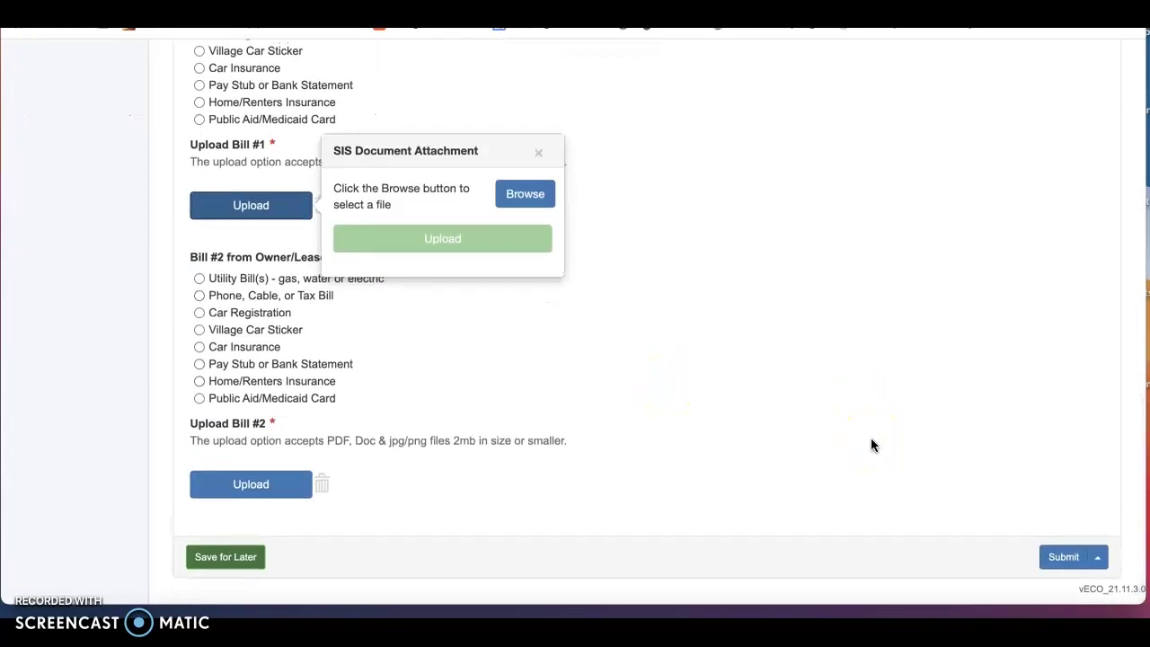
pyautogui.click(1061, 558)
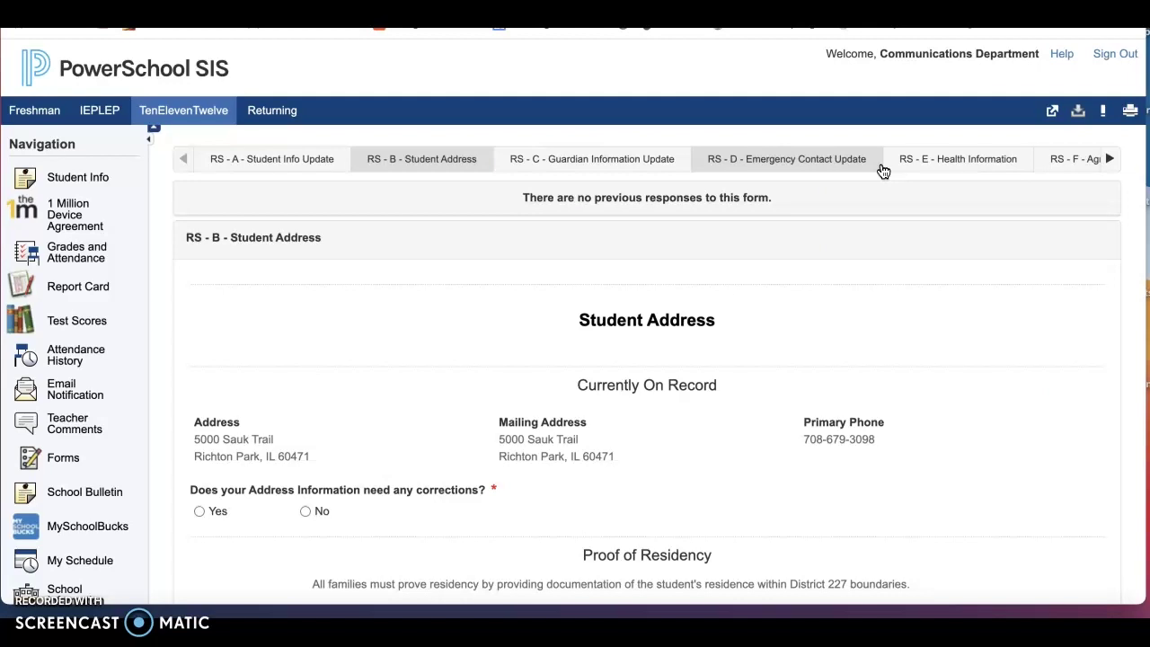
# Show the RS - G and RS - H form tabs, then leave the unsaved RS - B form
pyautogui.hscroll(3, 883, 171)
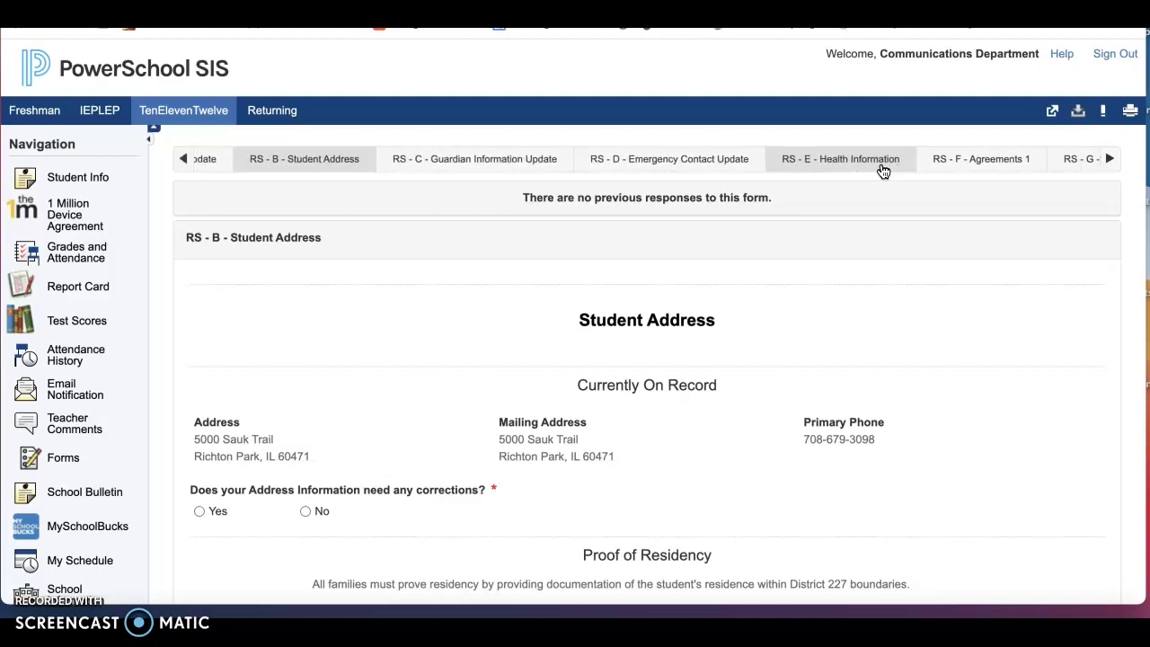
pyautogui.click(1107, 160)
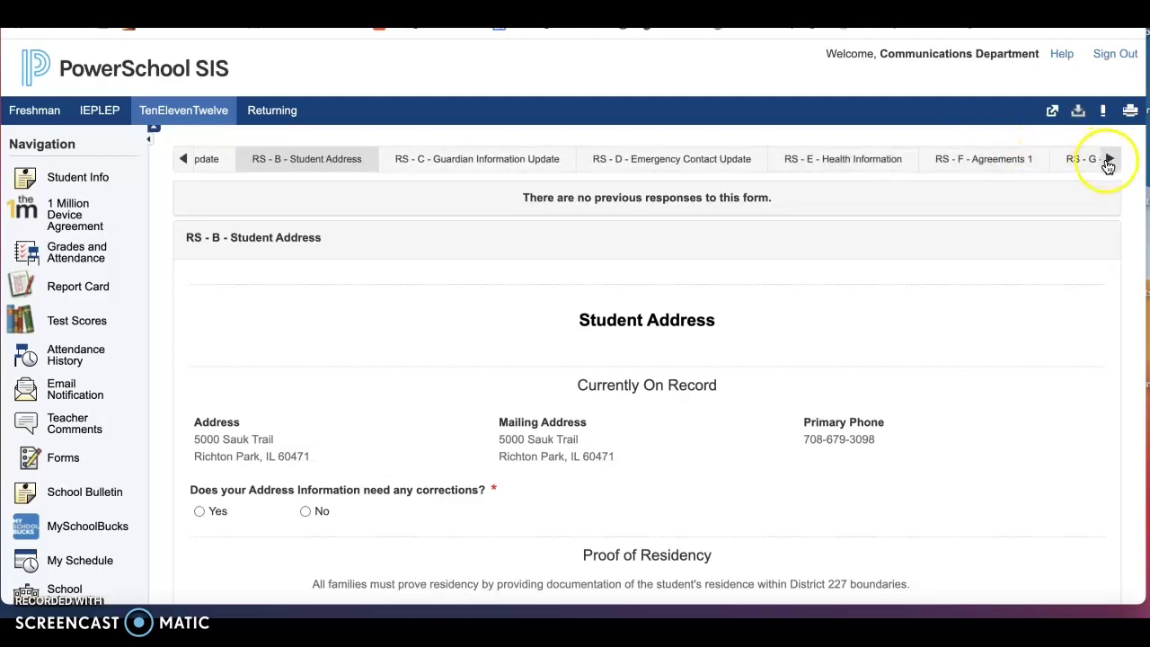
pyautogui.click(1108, 165)
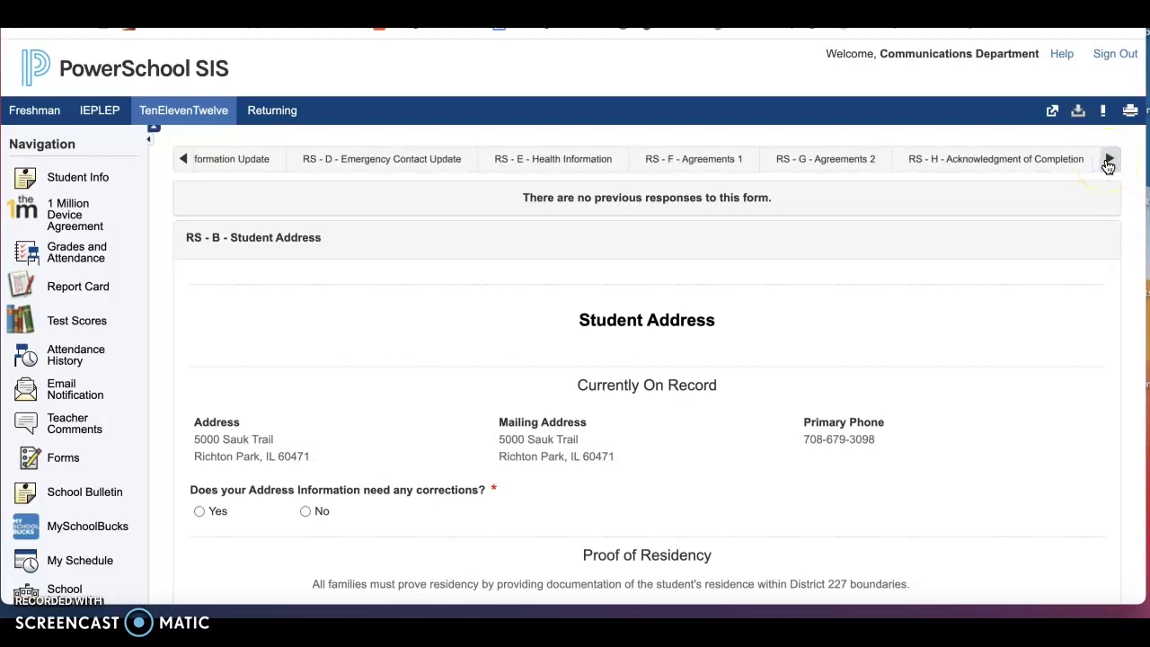
pyautogui.click(932, 275)
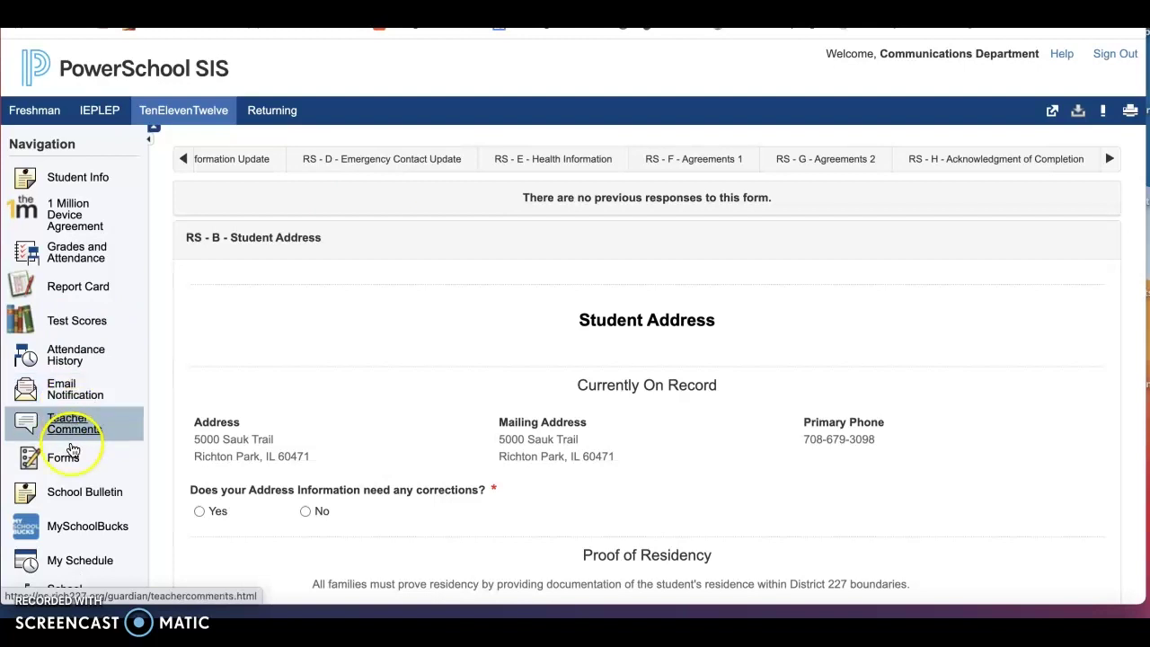
pyautogui.click(64, 458)
pyautogui.click(668, 224)
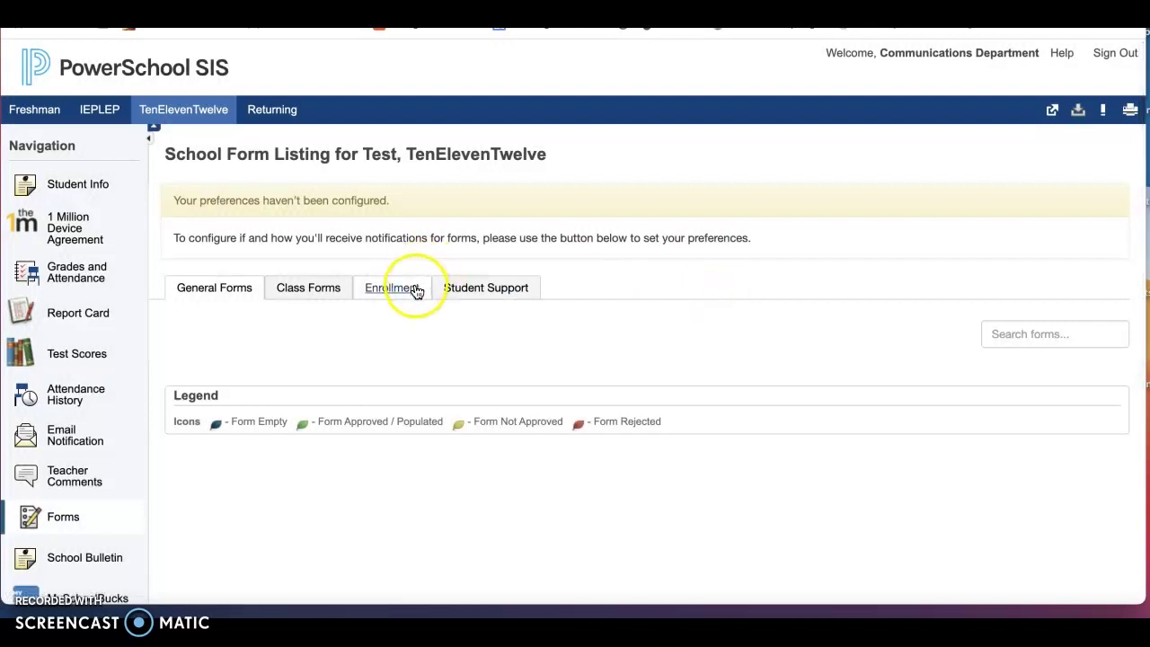
# Show the Enrollment forms list and check each RS form's status: RS-C Rejected, others Empty
pyautogui.click(416, 293)
pyautogui.scroll(-3, 747, 396)
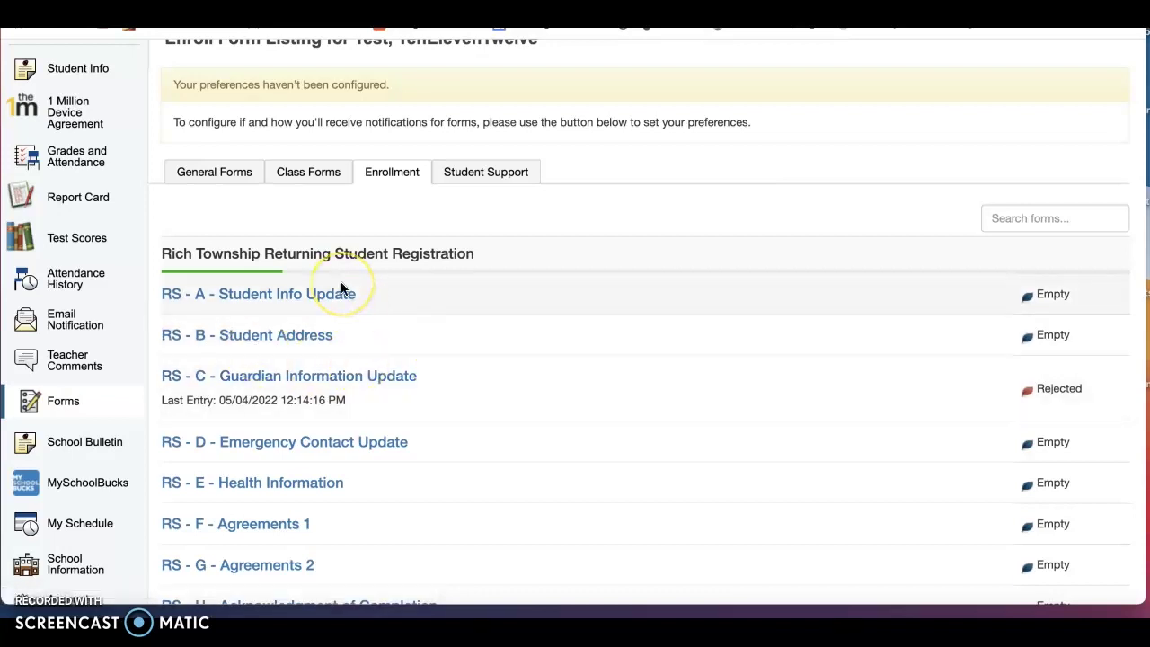
pyautogui.scroll(3, 341, 288)
pyautogui.scroll(-1, 340, 283)
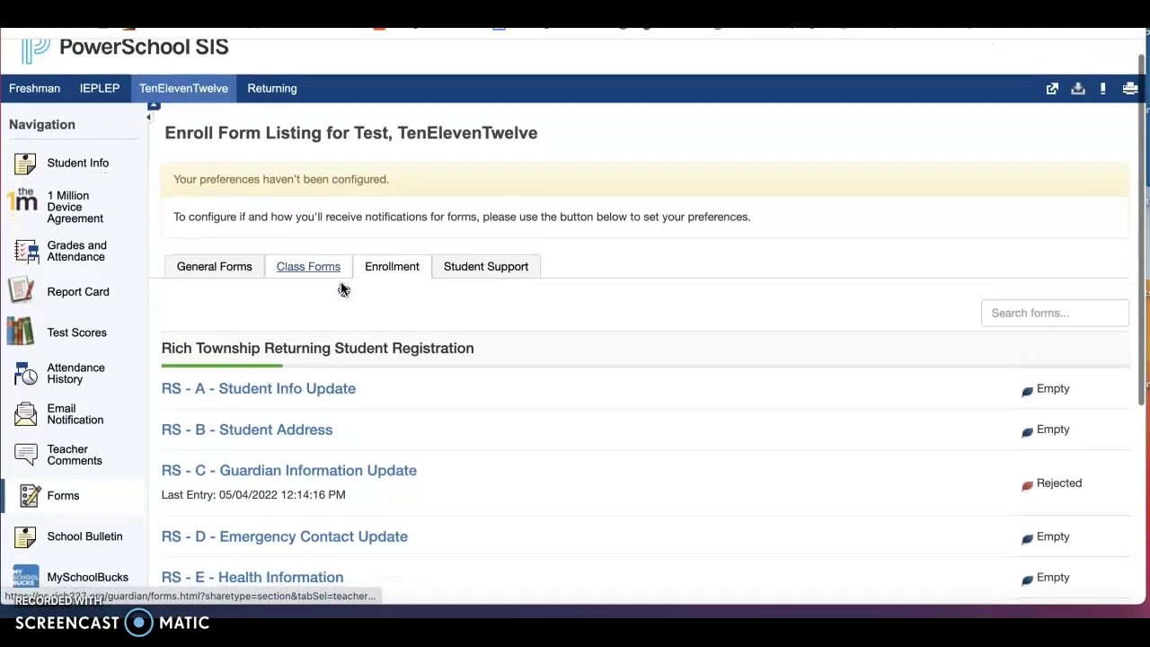
pyautogui.scroll(1, 340, 283)
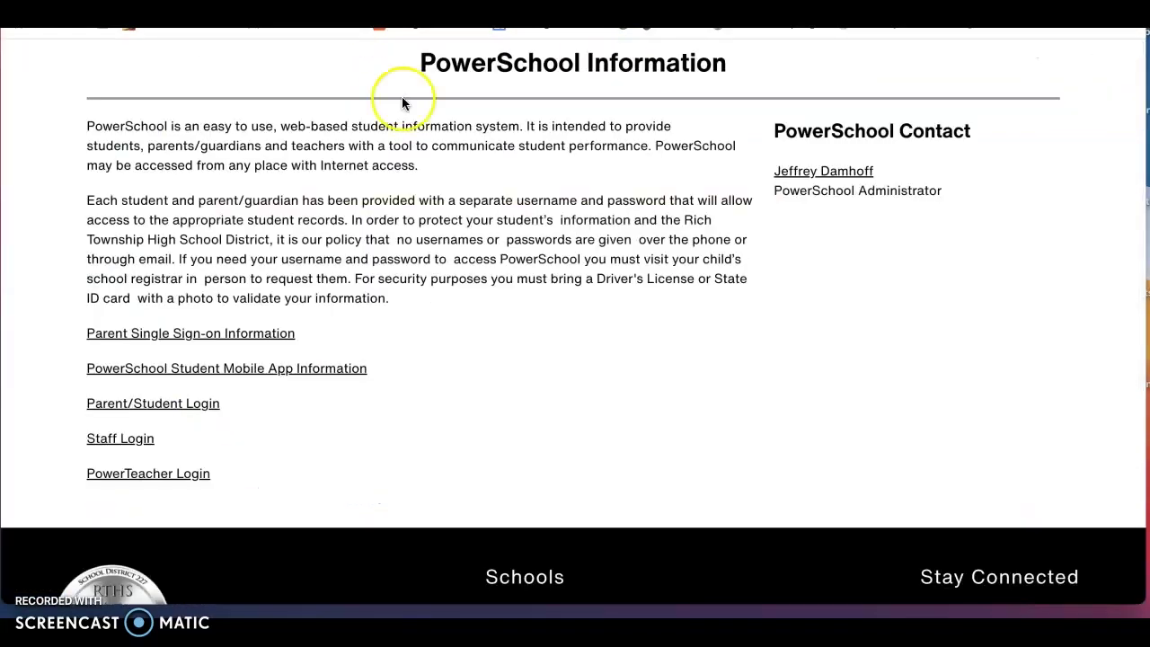
# Show the 2022-2023 Late Registration page's in-person STEM assistance sessions on July 19th, 21st, 26th and 28th
pyautogui.scroll(3, 403, 100)
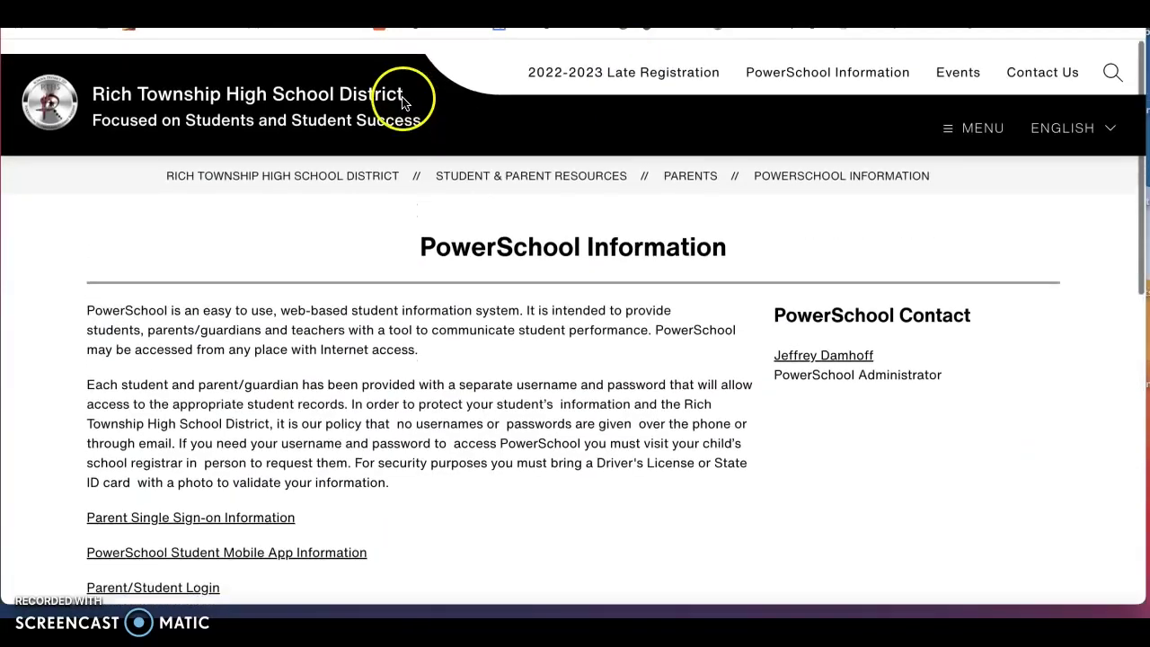
pyautogui.click(586, 72)
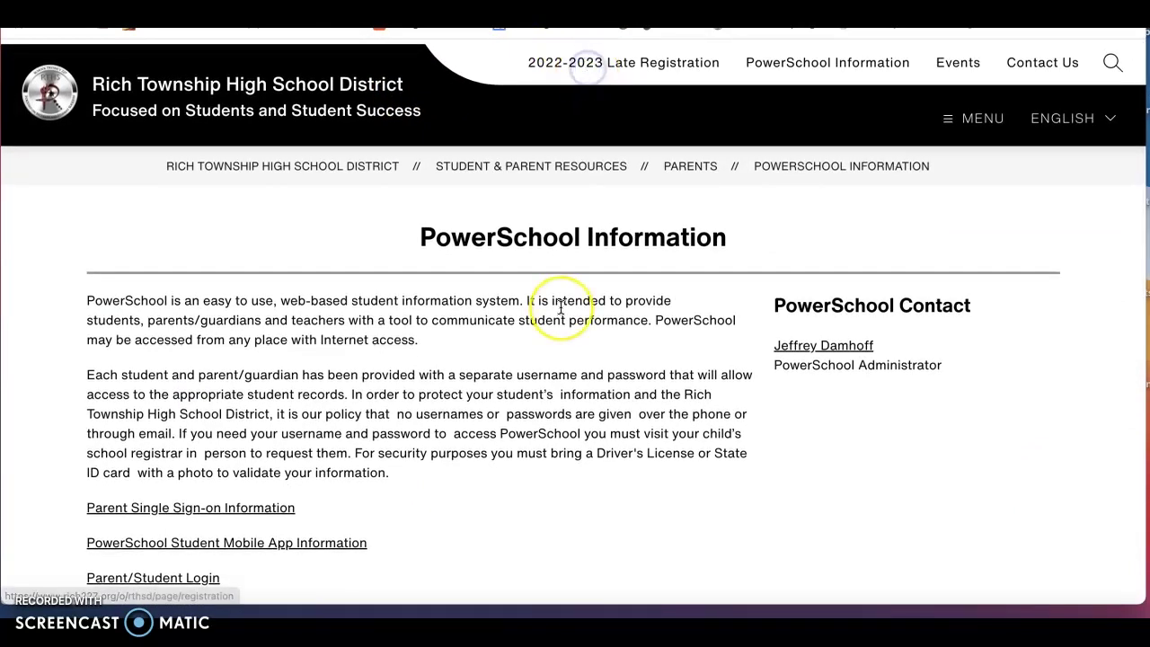
pyautogui.scroll(-10, 560, 307)
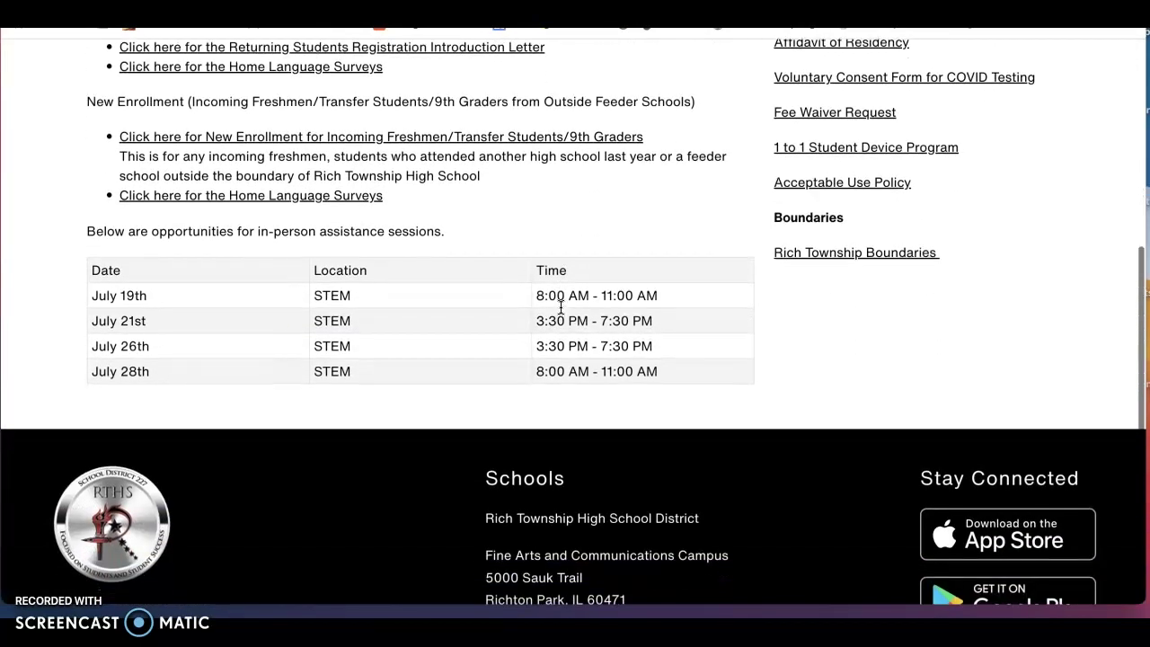